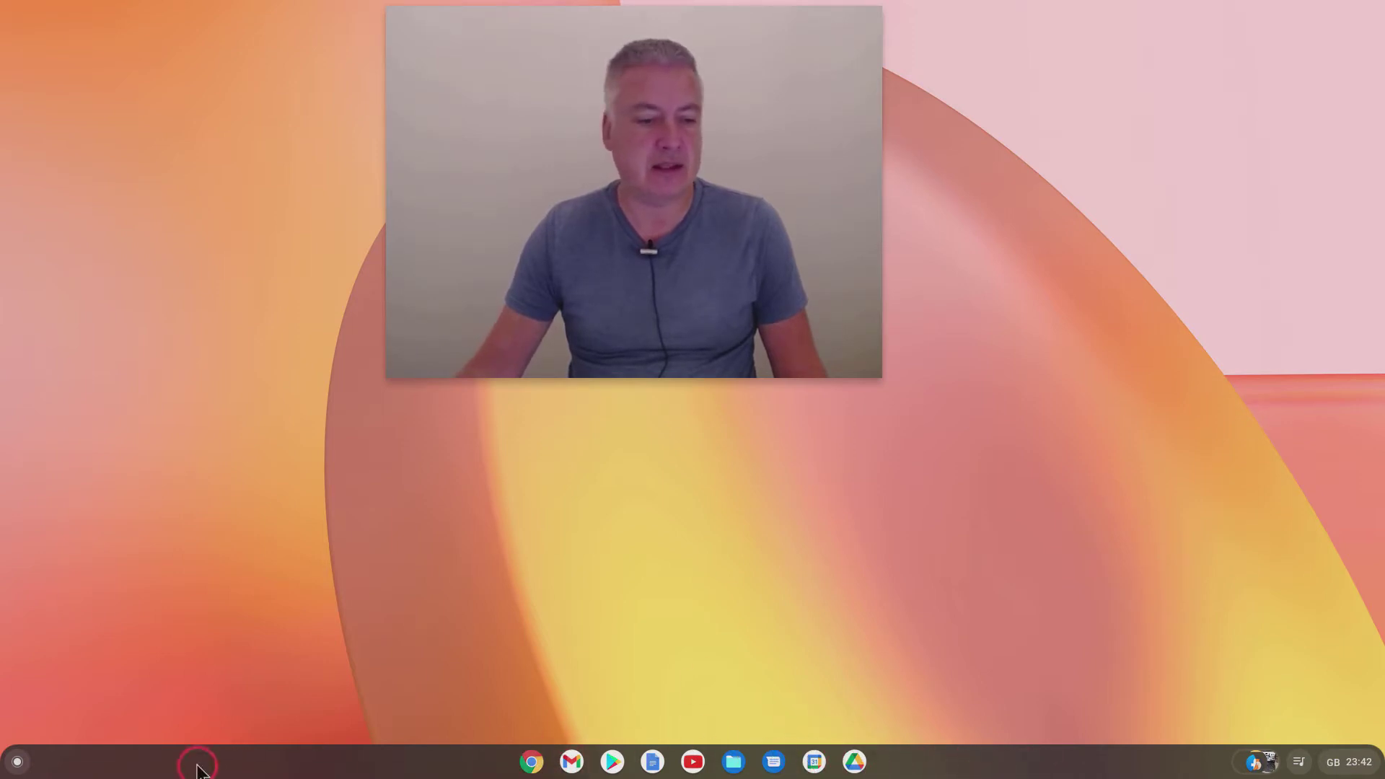
Pin the Chess app from the launcher's full app grid to the shelf, then close the launcher
{"action": "left_click", "coordinate": [19, 762]}
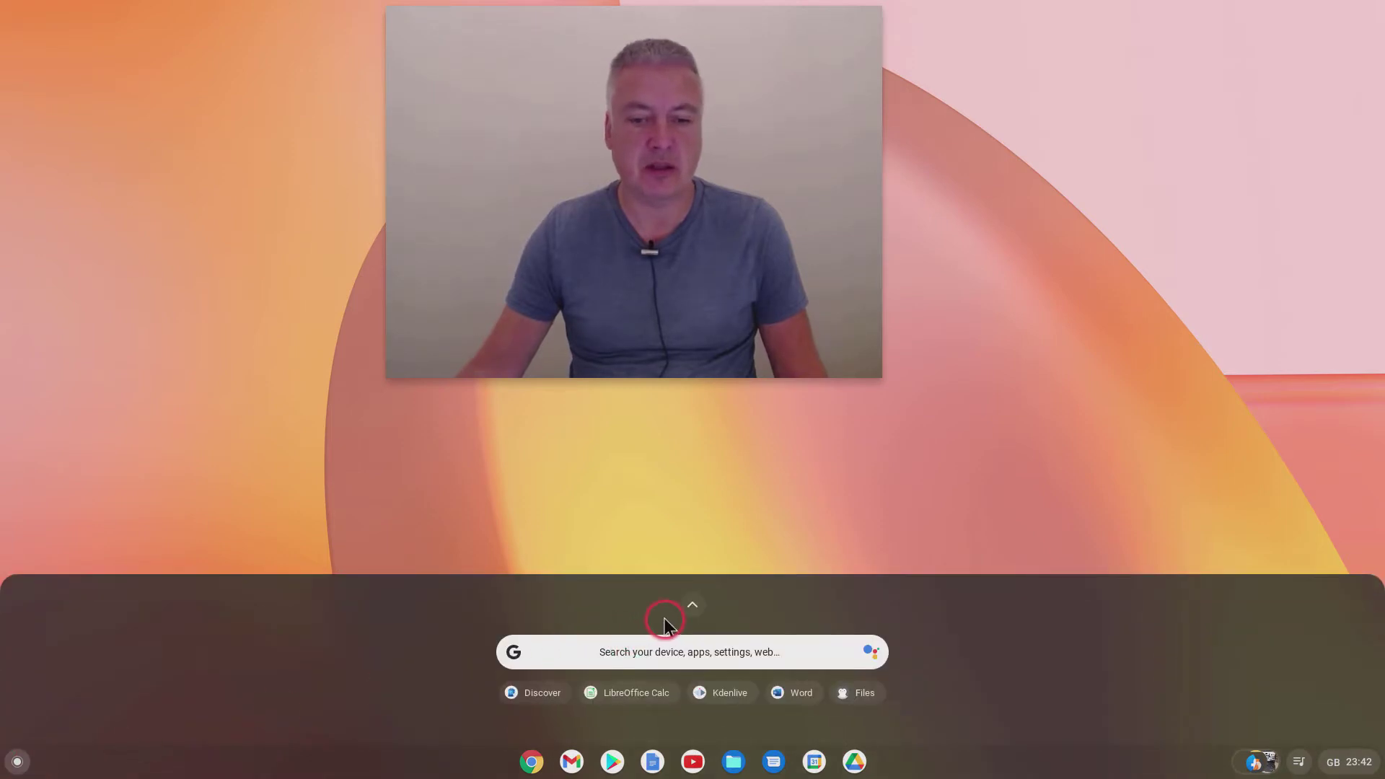
{"action": "left_click", "coordinate": [691, 608]}
{"action": "scroll", "coordinate": [940, 558], "scroll_direction": "down", "scroll_amount": 1}
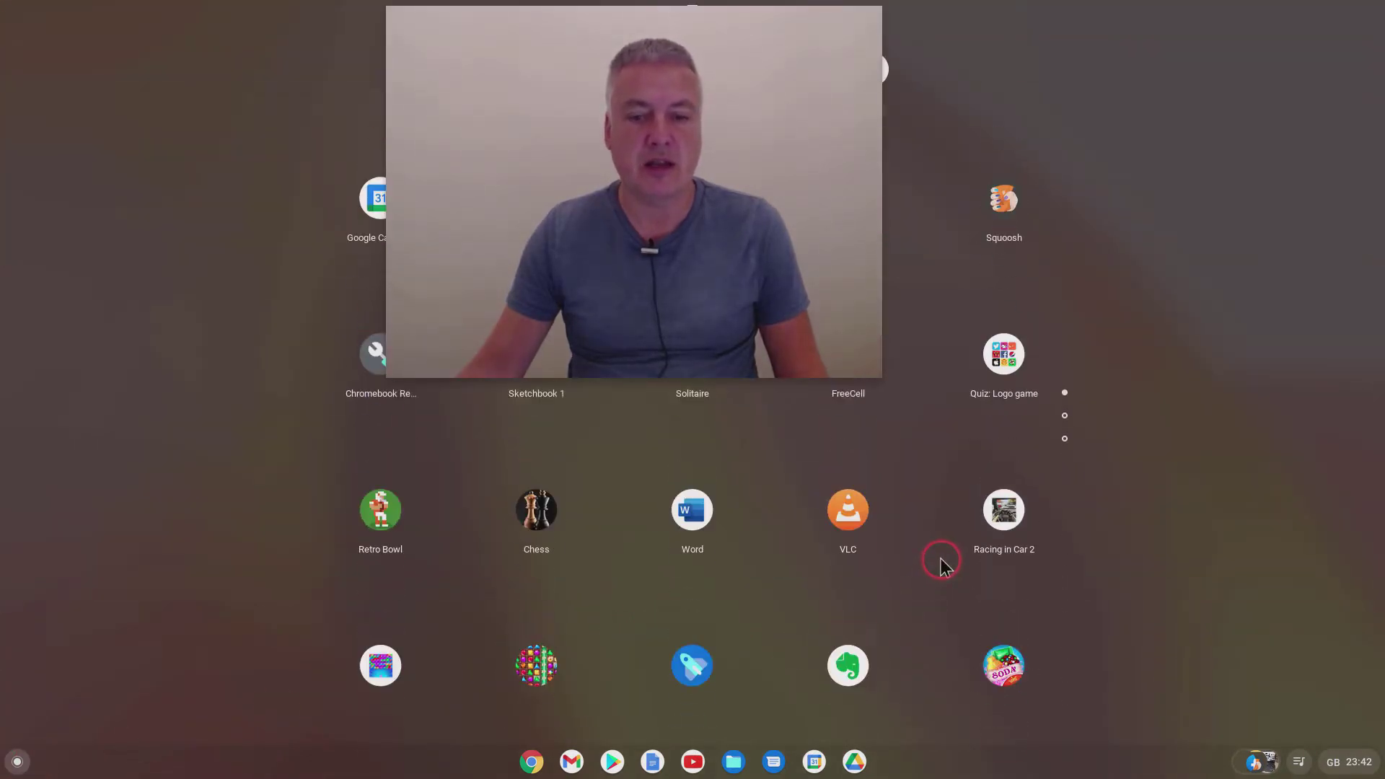
{"action": "right_click", "coordinate": [524, 494]}
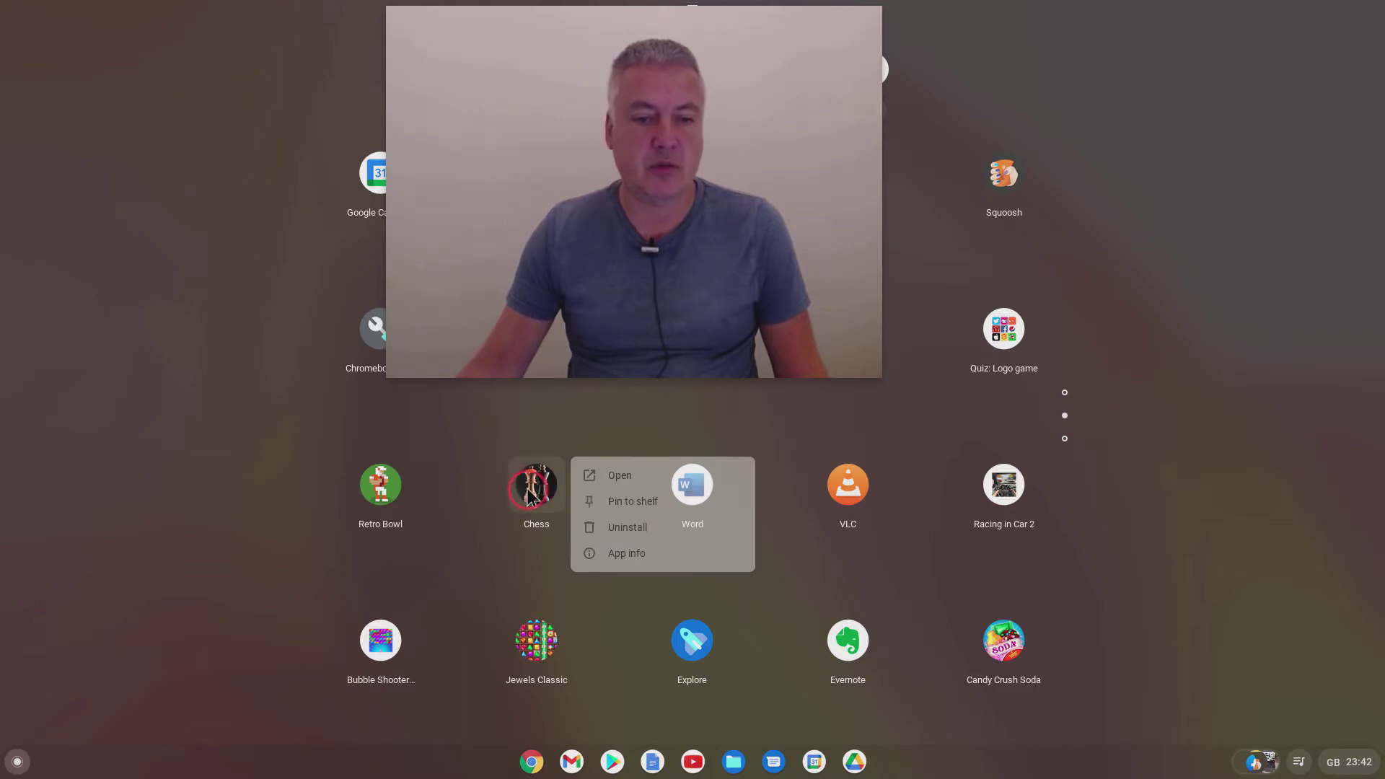
{"action": "left_click", "coordinate": [641, 504]}
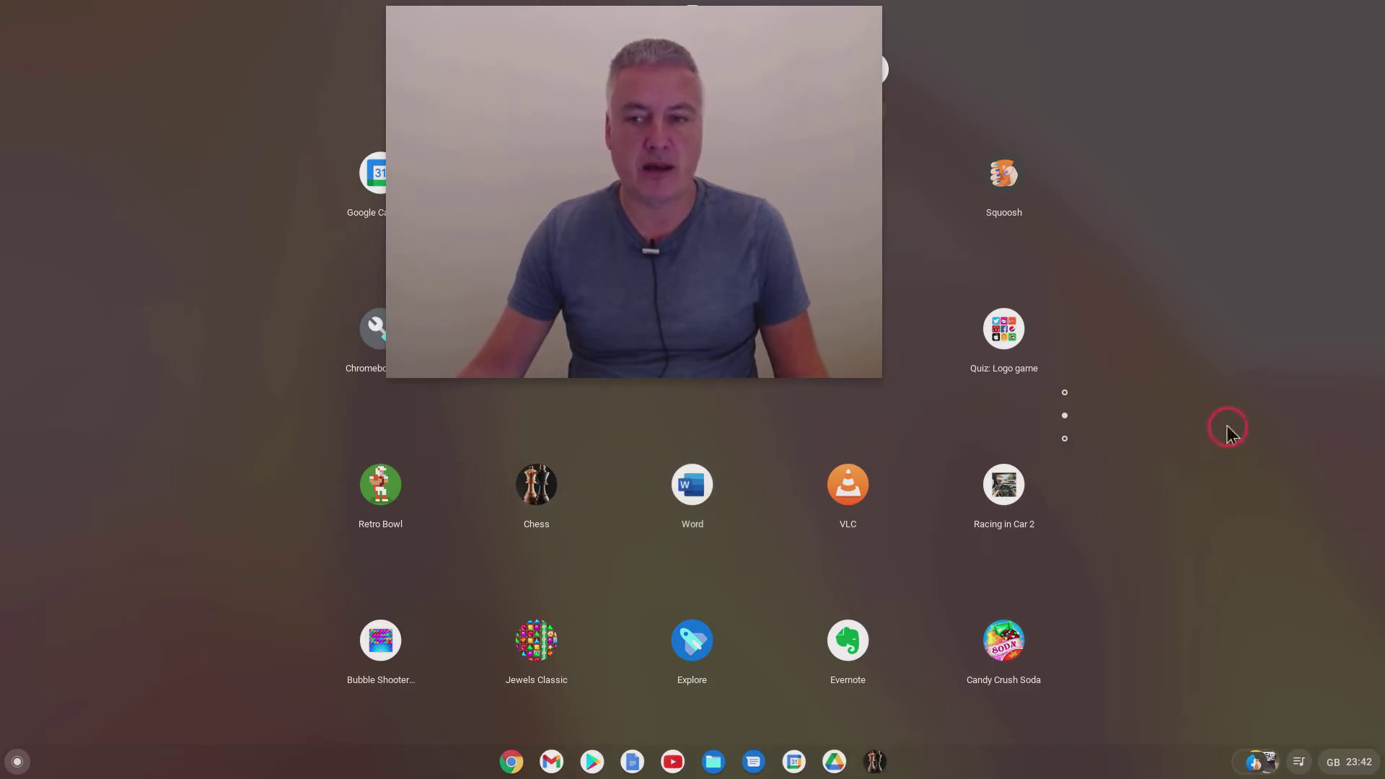
{"action": "scroll", "coordinate": [1228, 432], "scroll_direction": "down", "scroll_amount": 2}
{"action": "scroll", "coordinate": [1210, 559], "scroll_direction": "up", "scroll_amount": 2}
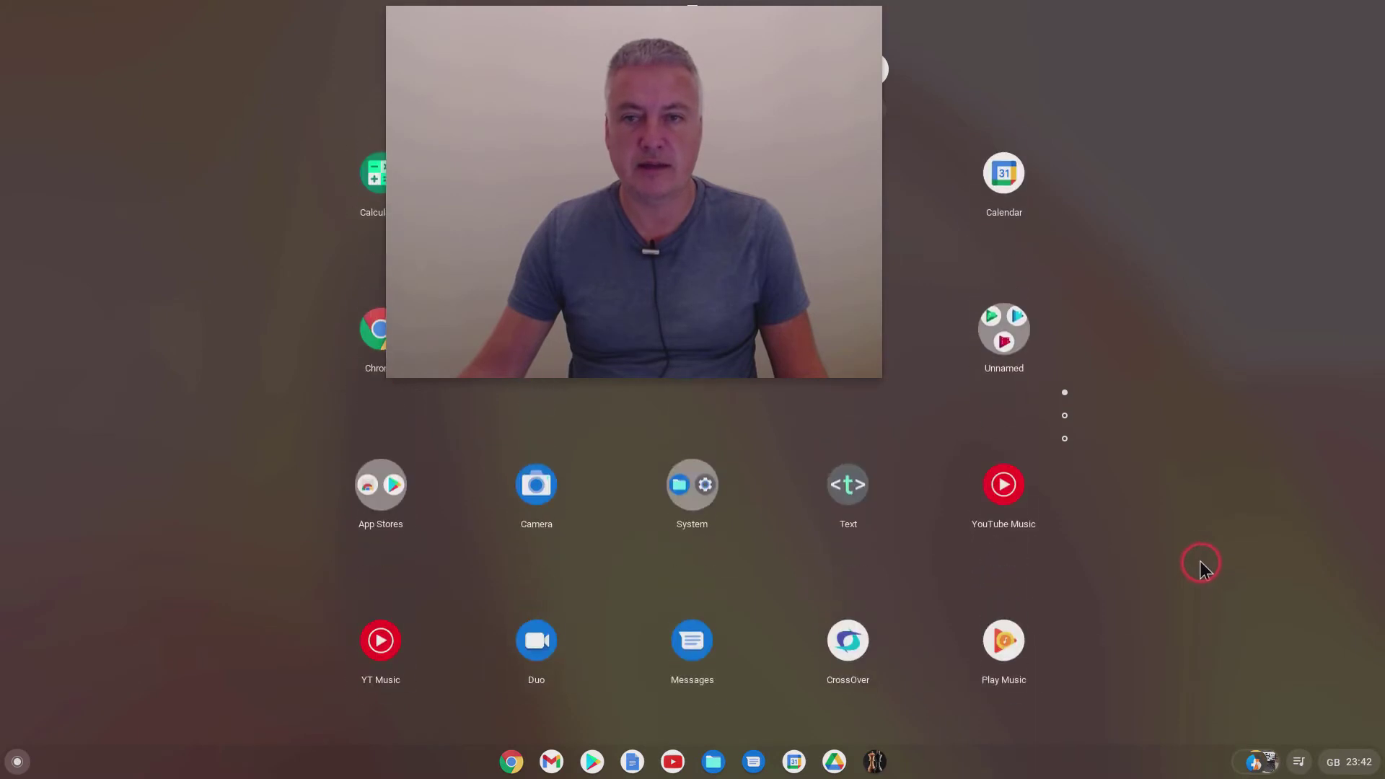
{"action": "left_click", "coordinate": [17, 761]}
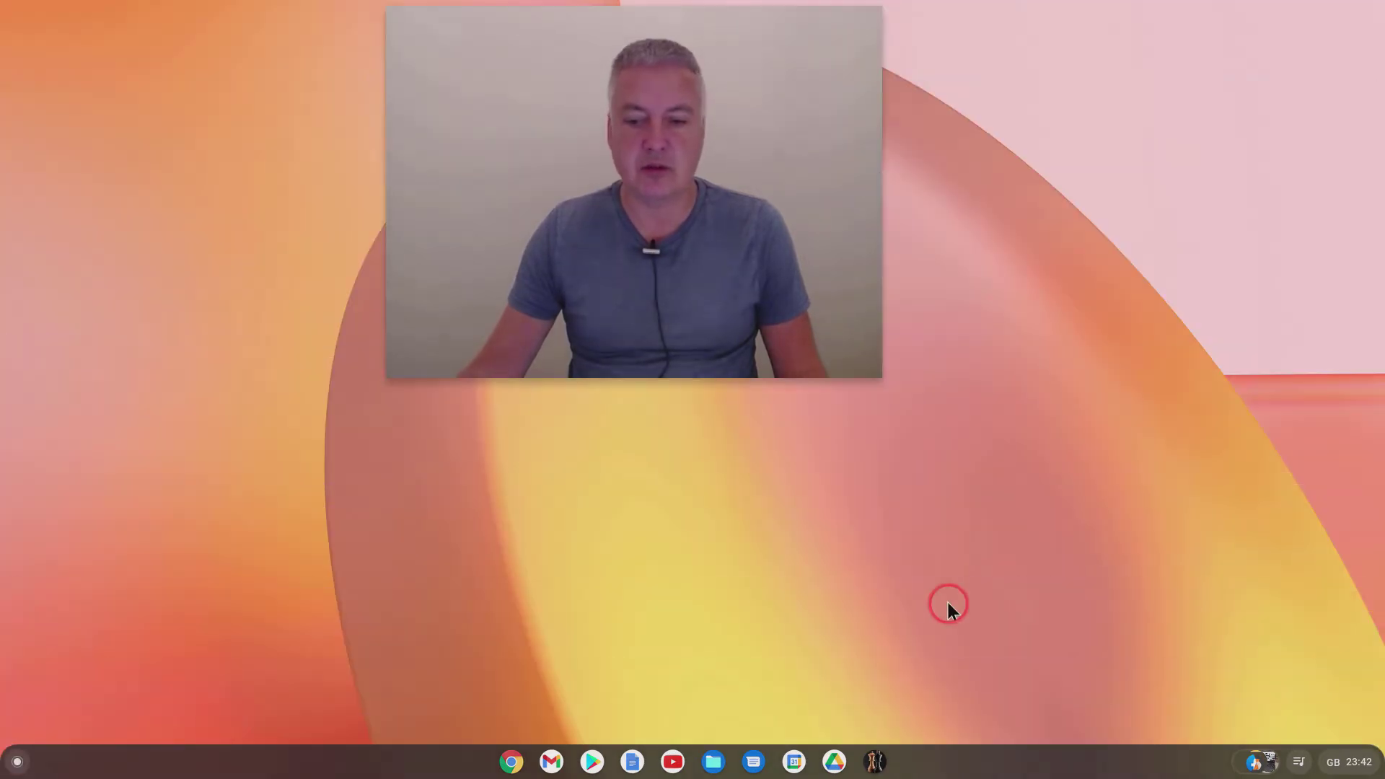
Unpin the Chess icon from the shelf
{"action": "right_click", "coordinate": [876, 763]}
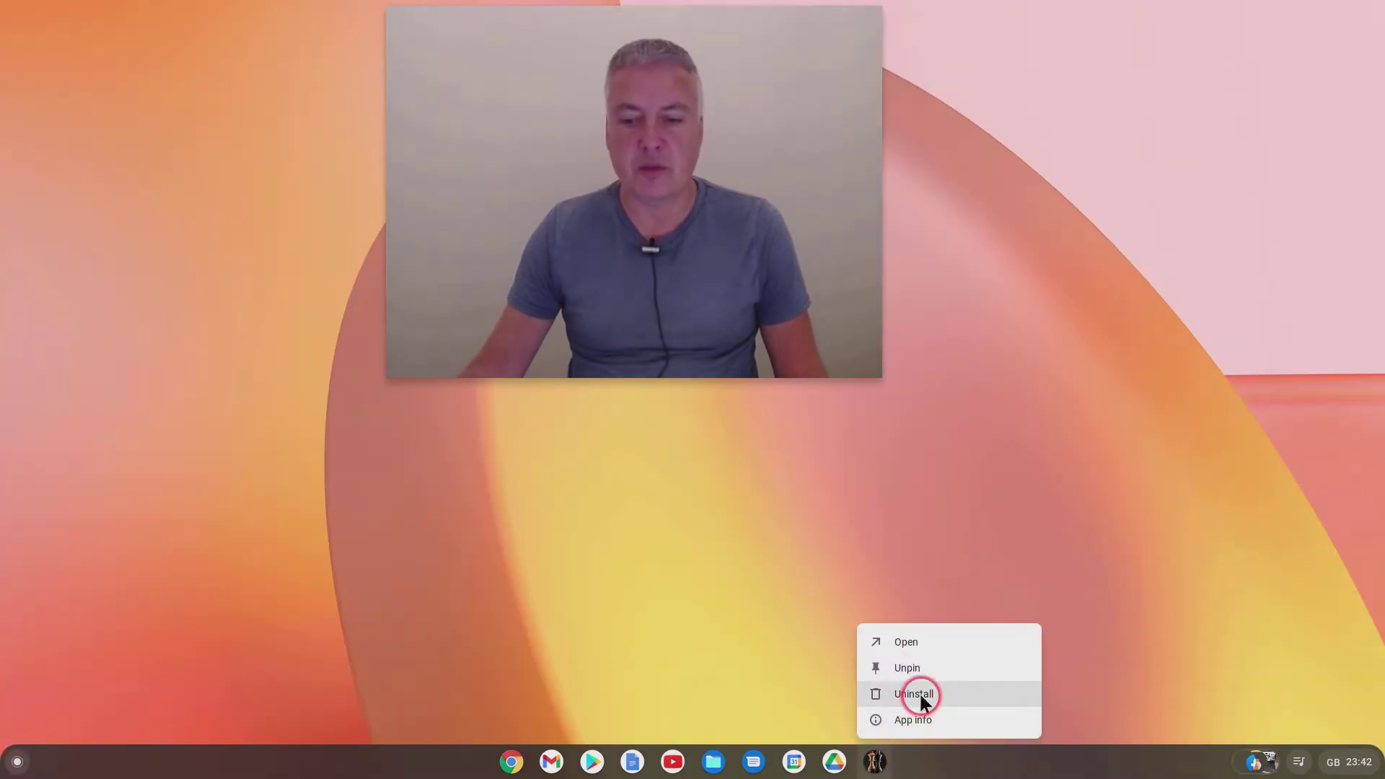
{"action": "left_click", "coordinate": [921, 666]}
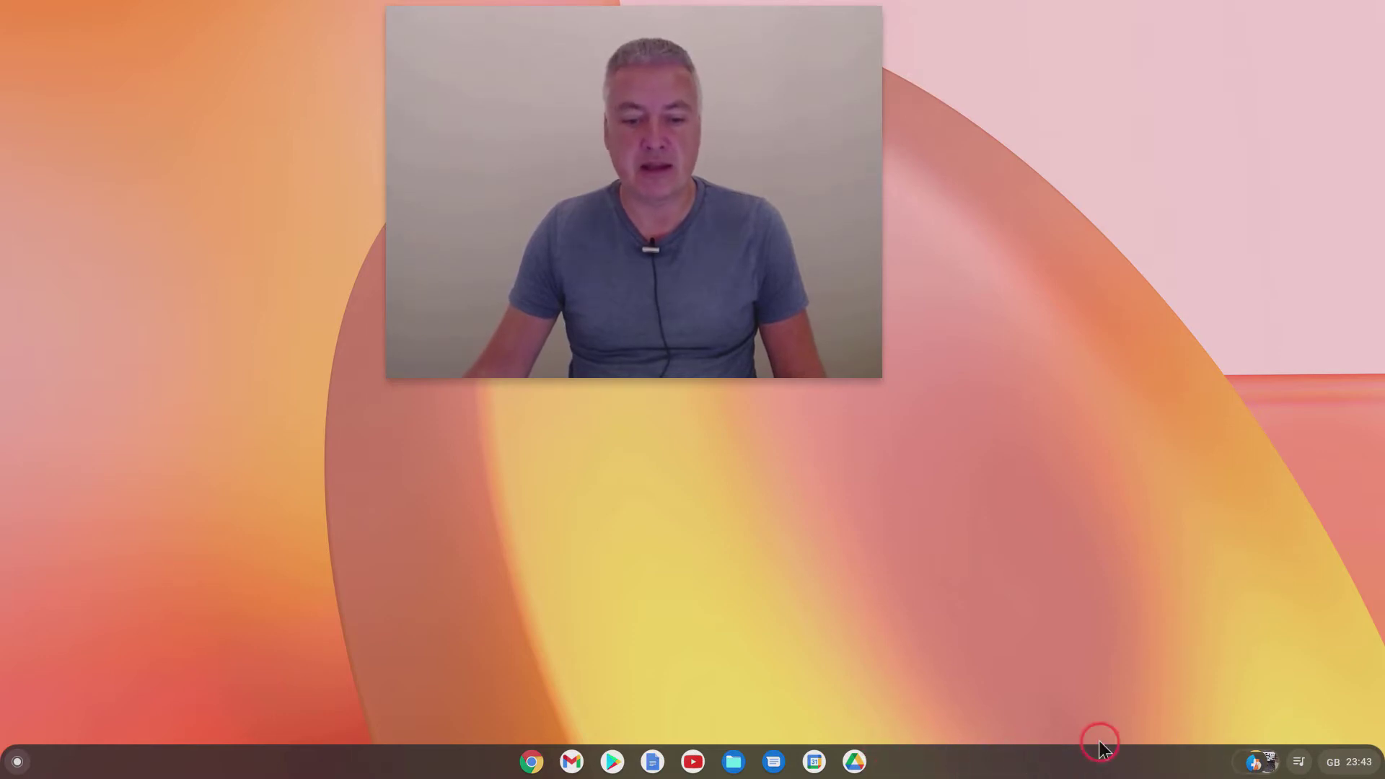
Open a Chrome window, load cnn.com and go to its Business section
{"action": "left_click", "coordinate": [530, 763]}
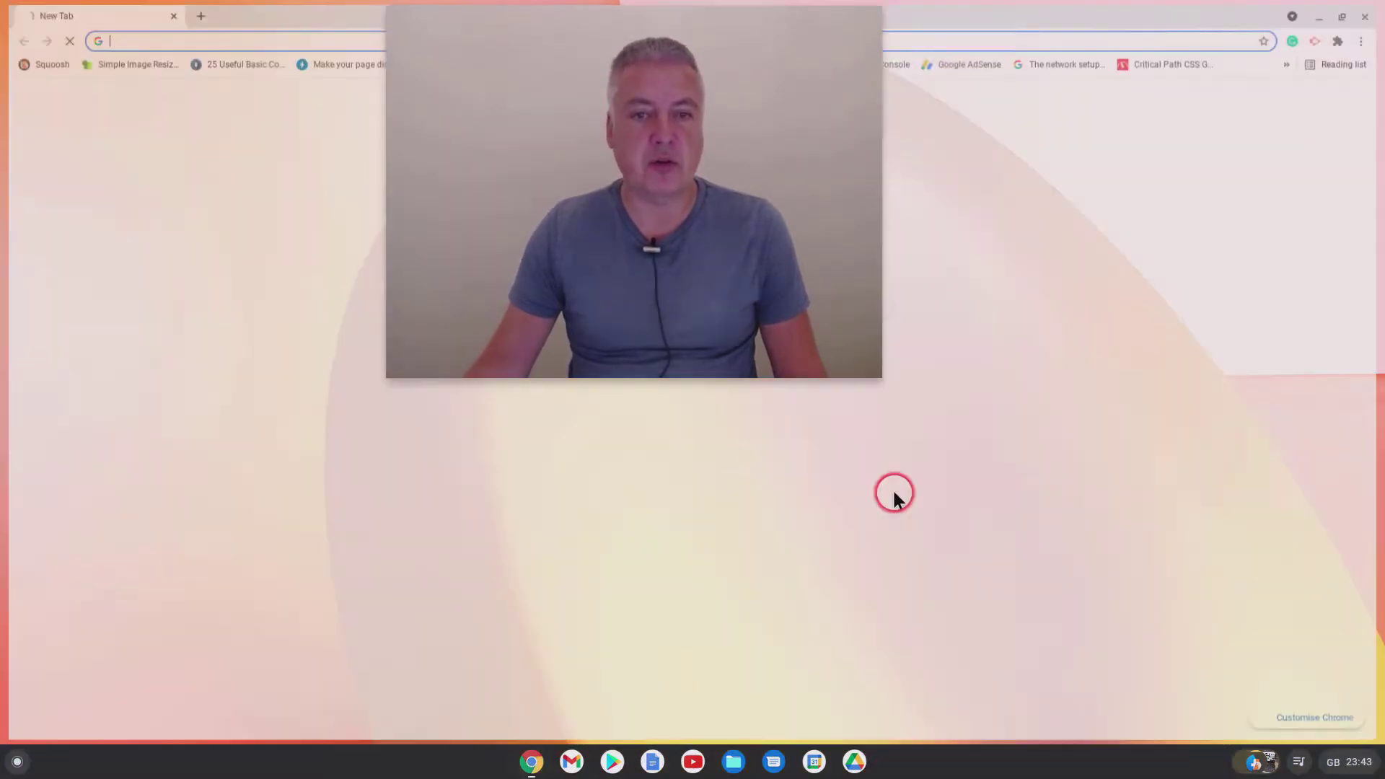
{"action": "left_click_drag", "start_coordinate": [872, 357], "coordinate": [574, 144]}
{"action": "left_click_drag", "start_coordinate": [448, 113], "coordinate": [69, 187]}
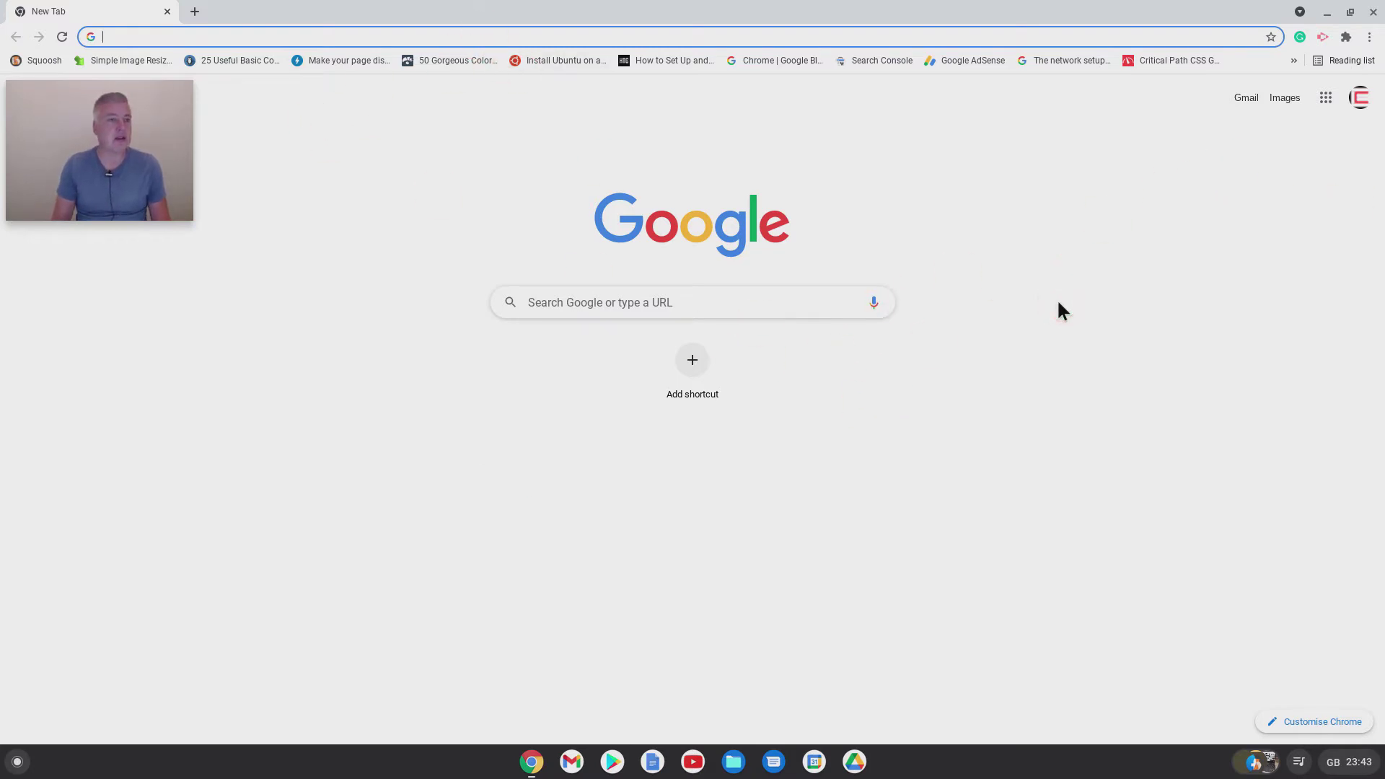
{"action": "type", "text": "cnn"}
{"action": "key", "text": "Return"}
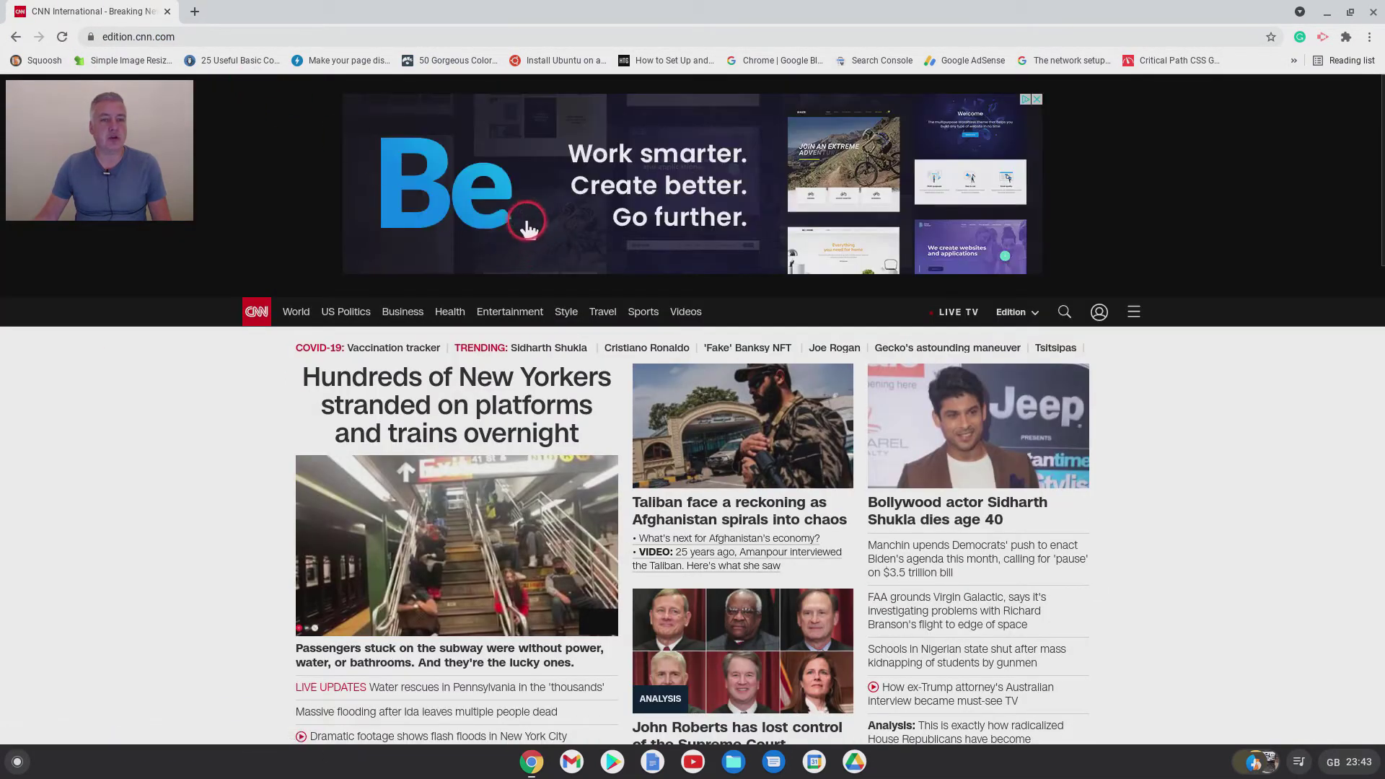
{"action": "left_click", "coordinate": [406, 315]}
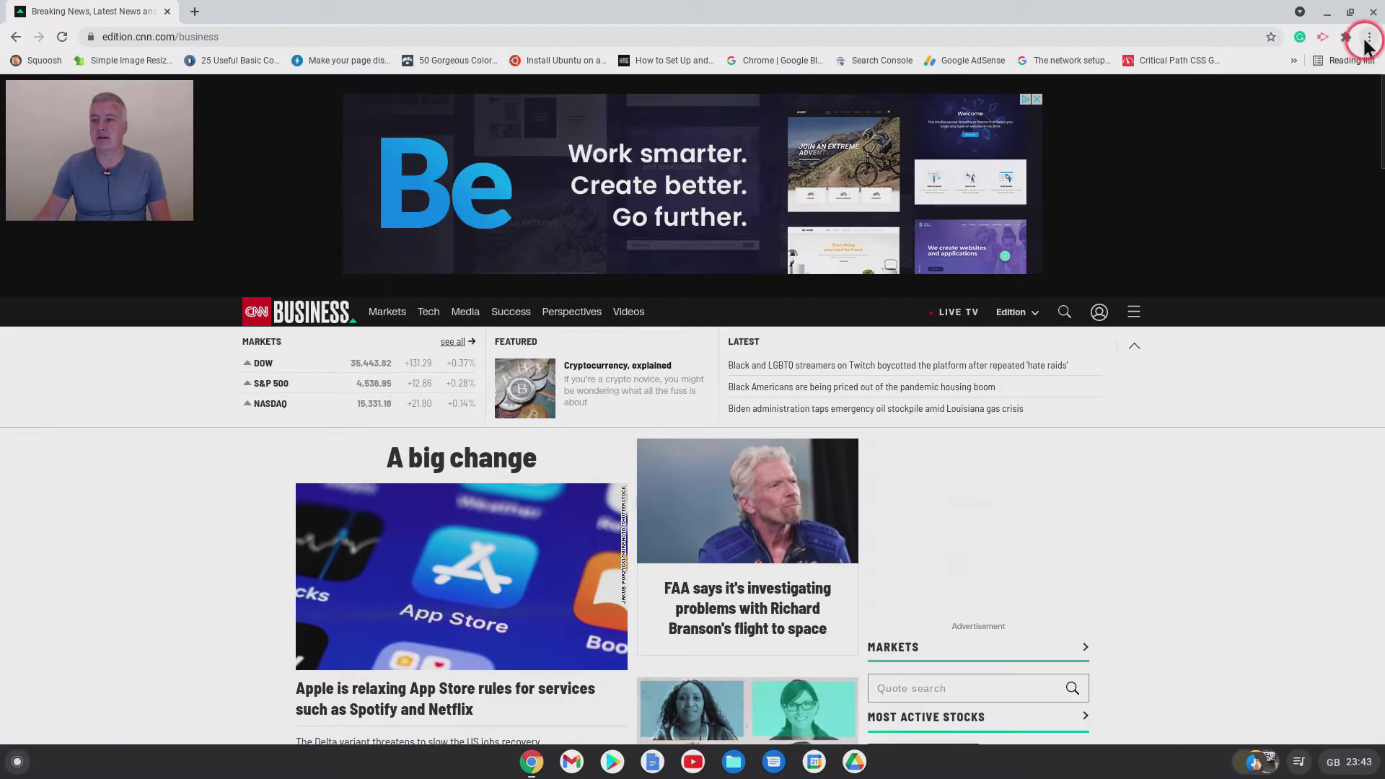
Create a 'CNN Business' shortcut for the Business page that opens as its own window
{"action": "left_click", "coordinate": [1369, 36]}
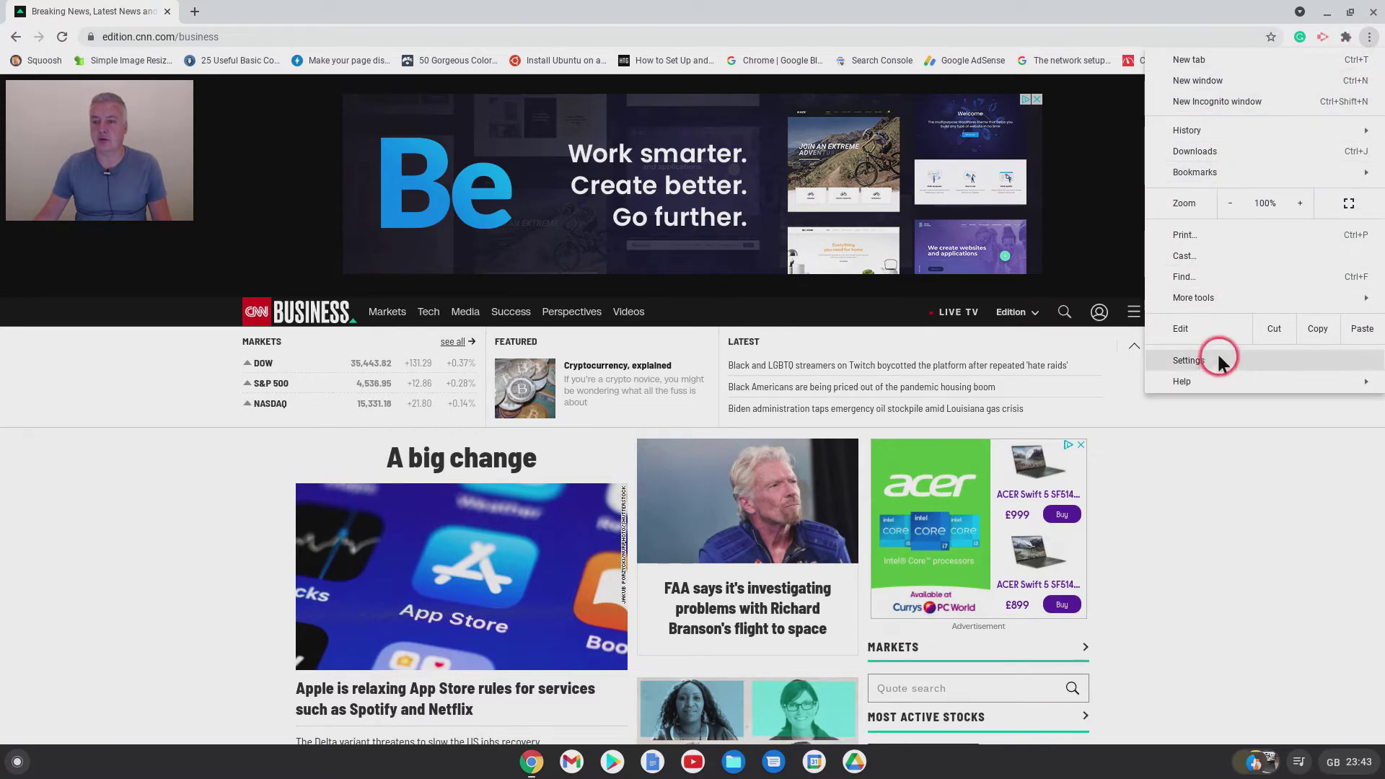
{"action": "left_click", "coordinate": [1223, 300]}
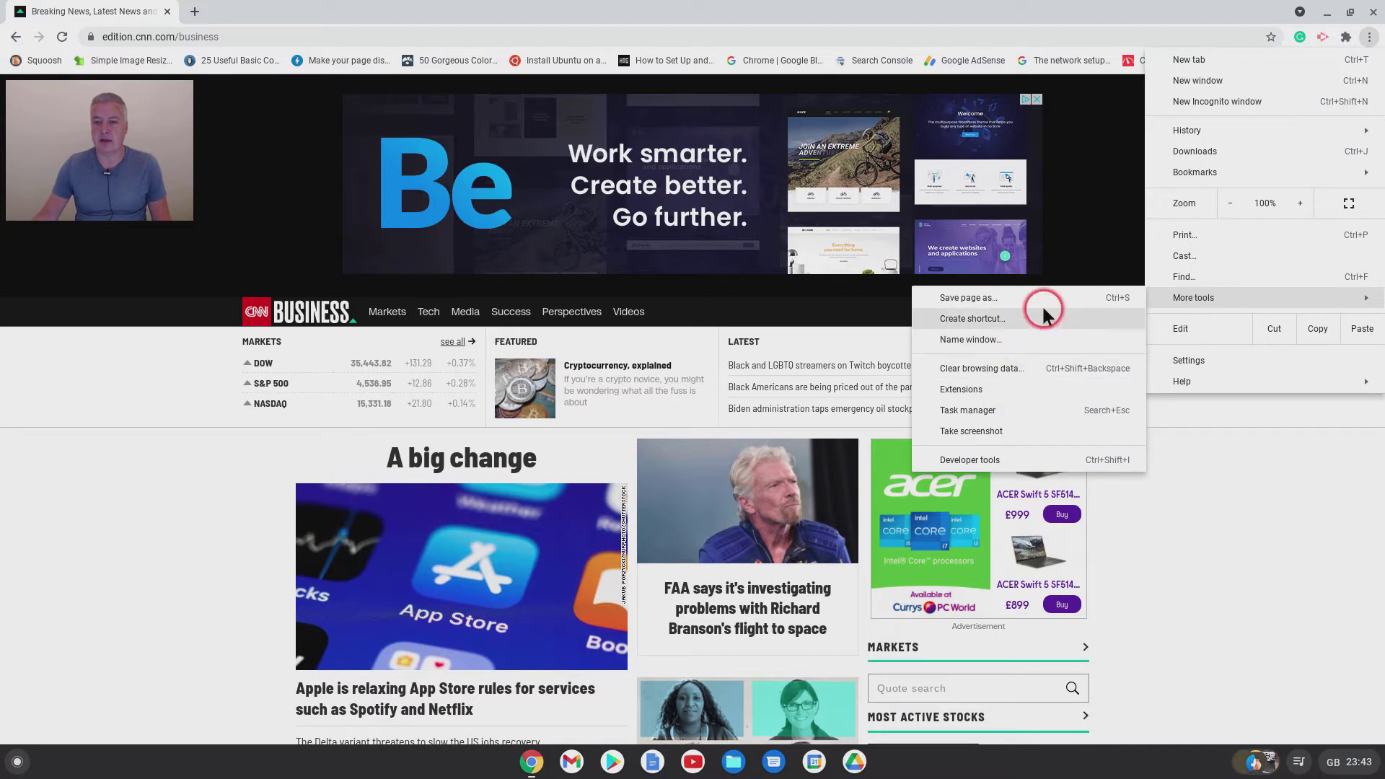
{"action": "left_click", "coordinate": [1013, 318]}
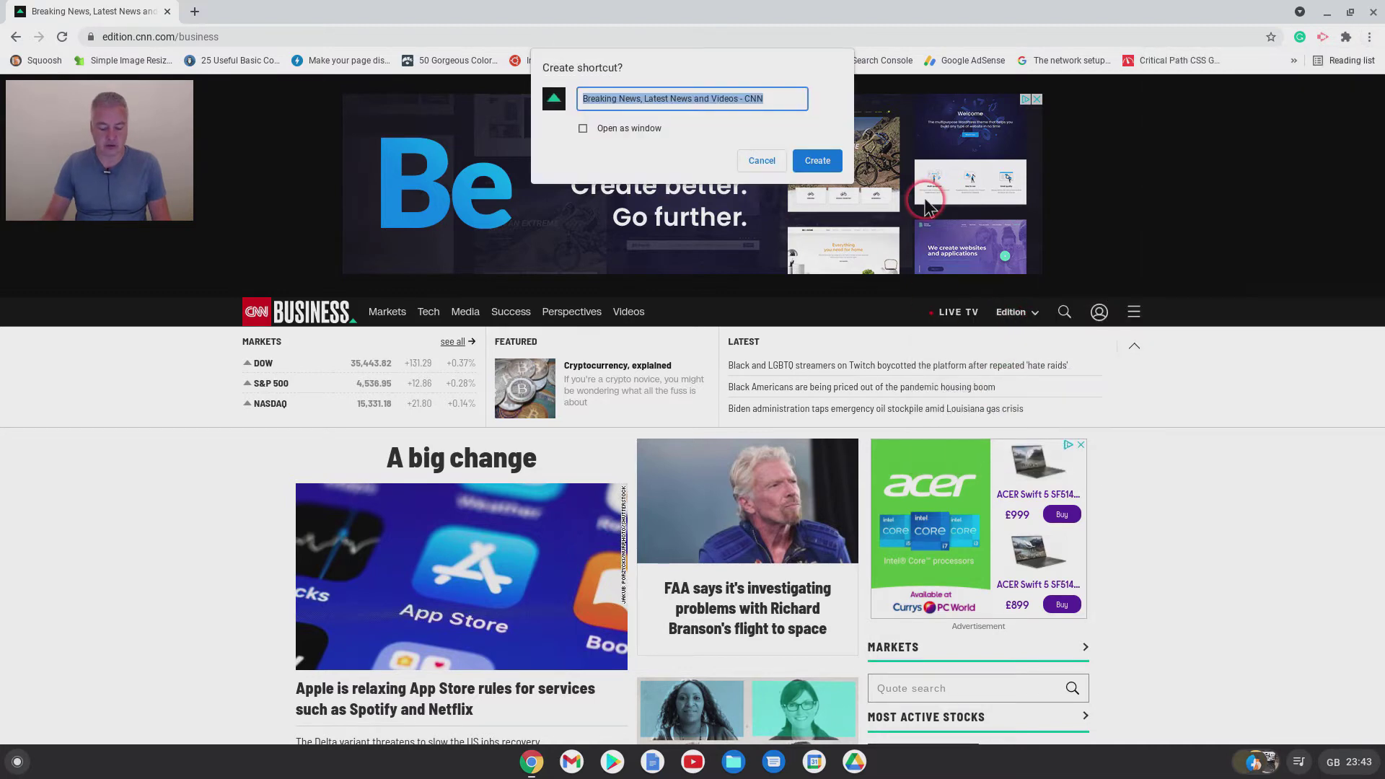
{"action": "type", "text": "CNN Bu"}
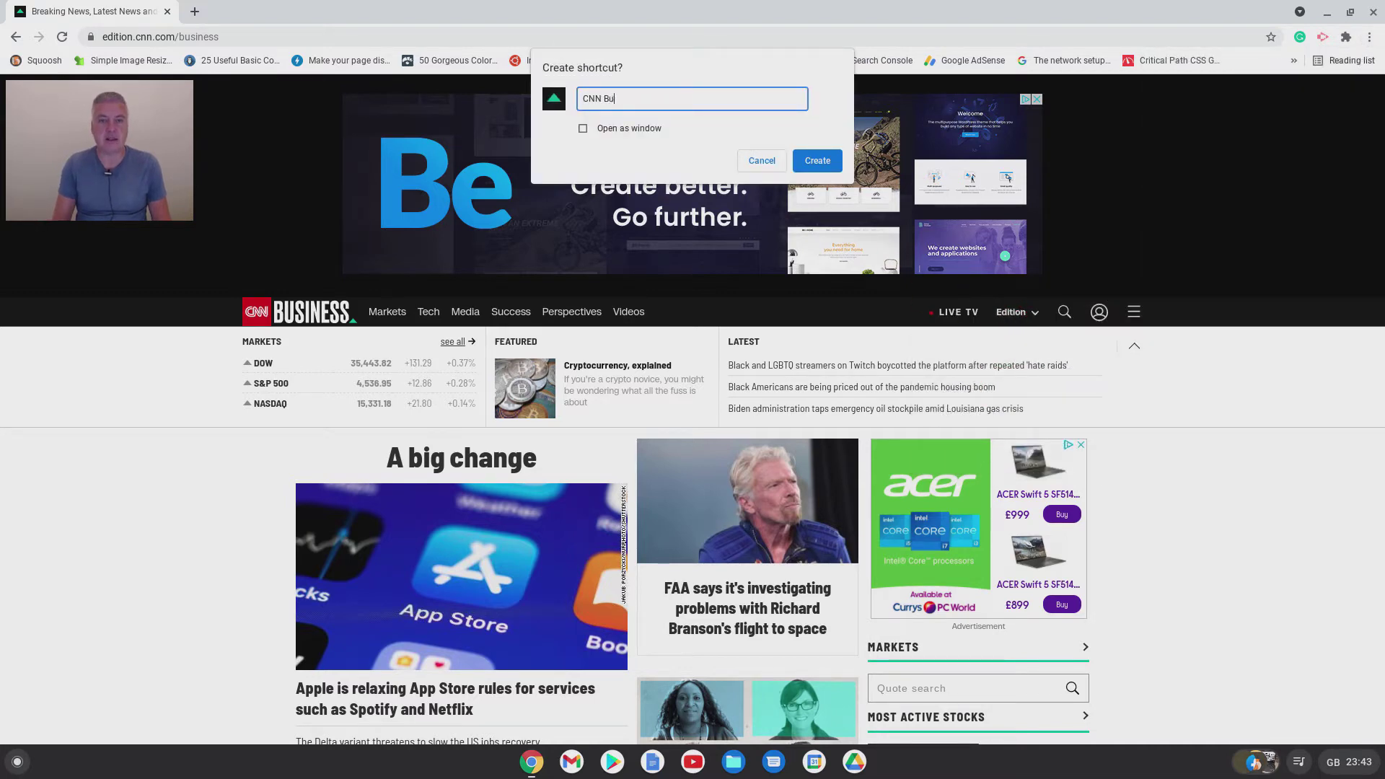
{"action": "type", "text": "siness"}
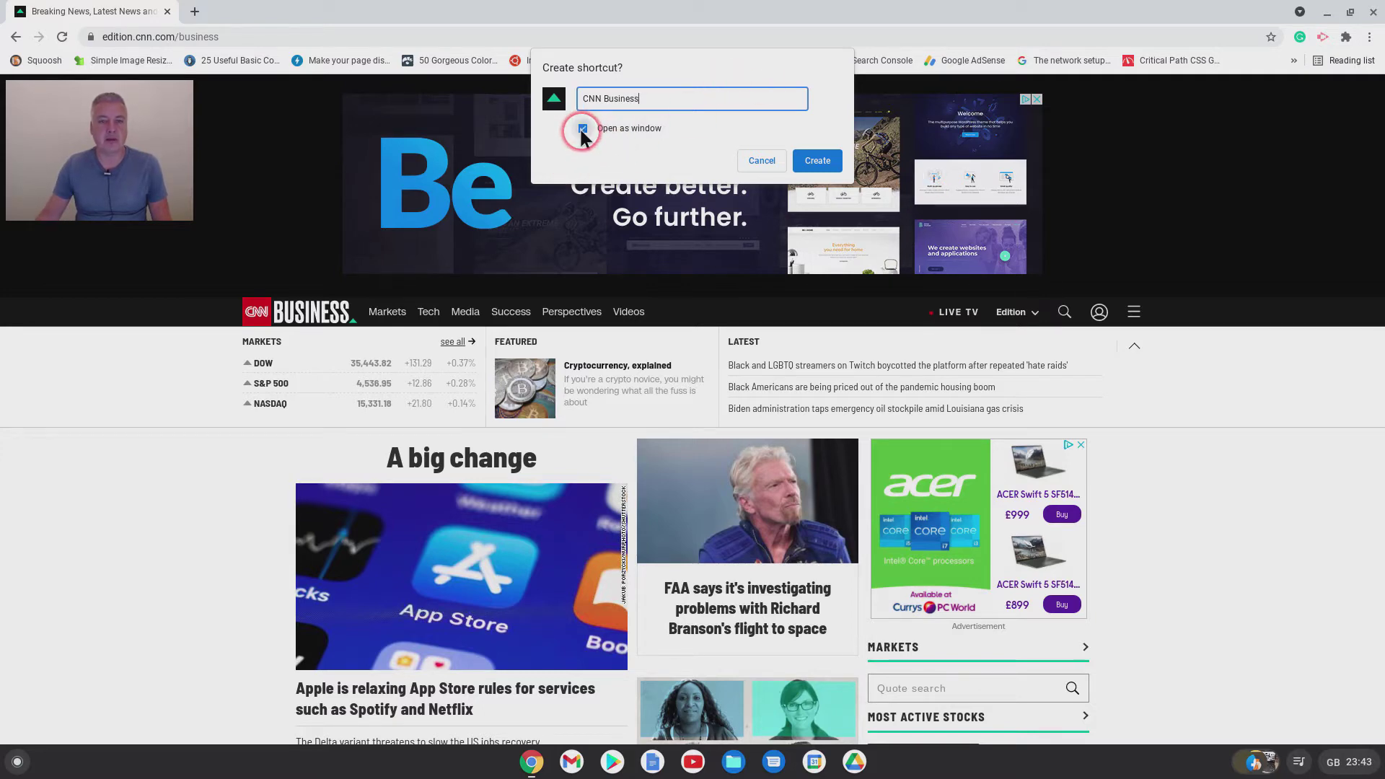
{"action": "left_click", "coordinate": [803, 160]}
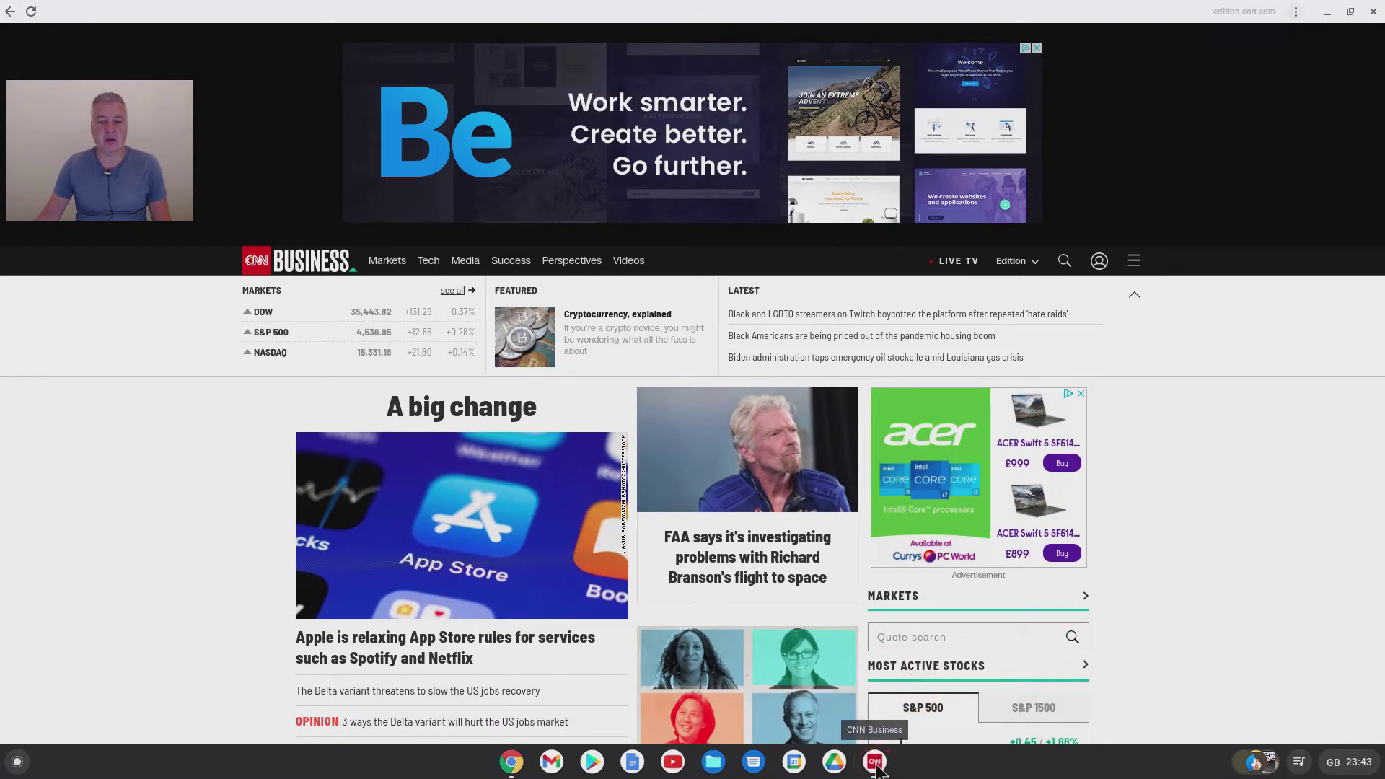
Pin the CNN Business app to the shelf and close its app window
{"action": "right_click", "coordinate": [875, 764]}
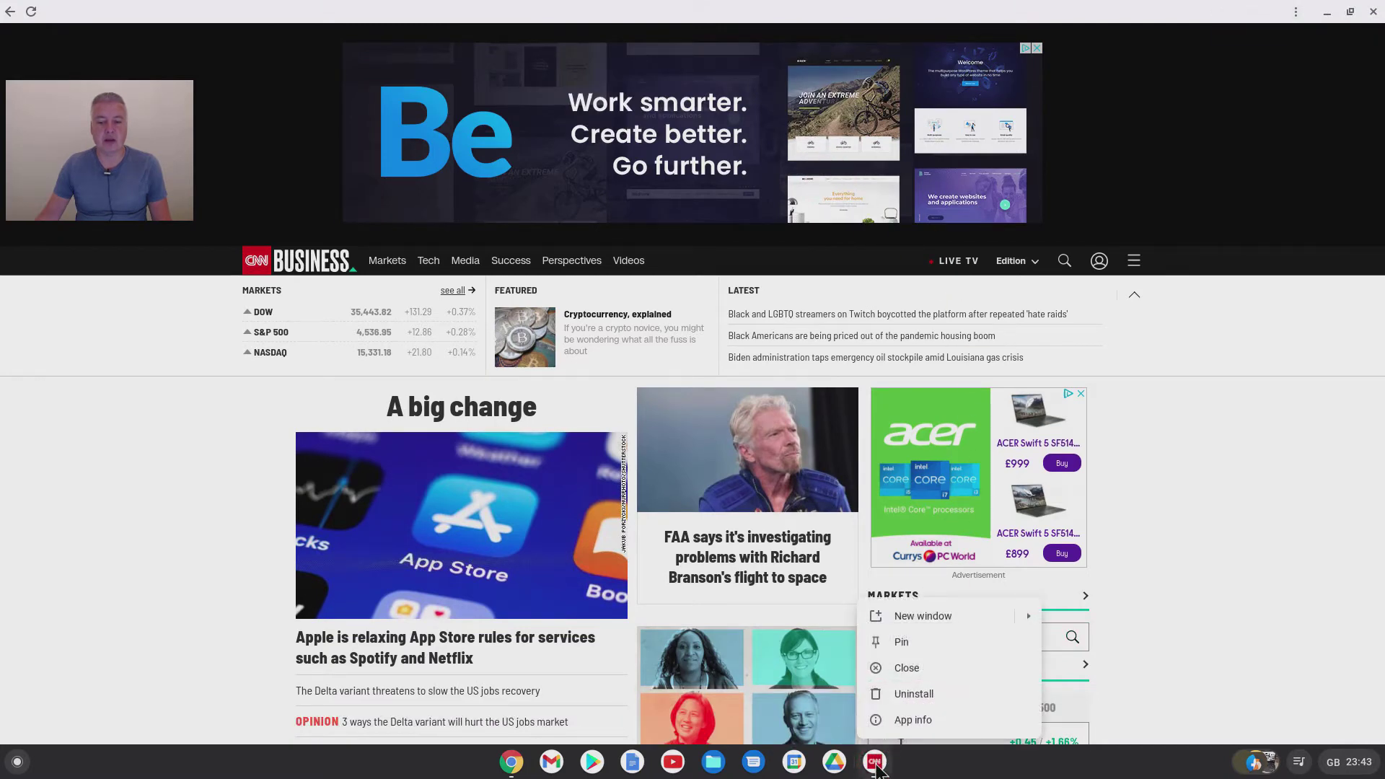
{"action": "left_click", "coordinate": [894, 642]}
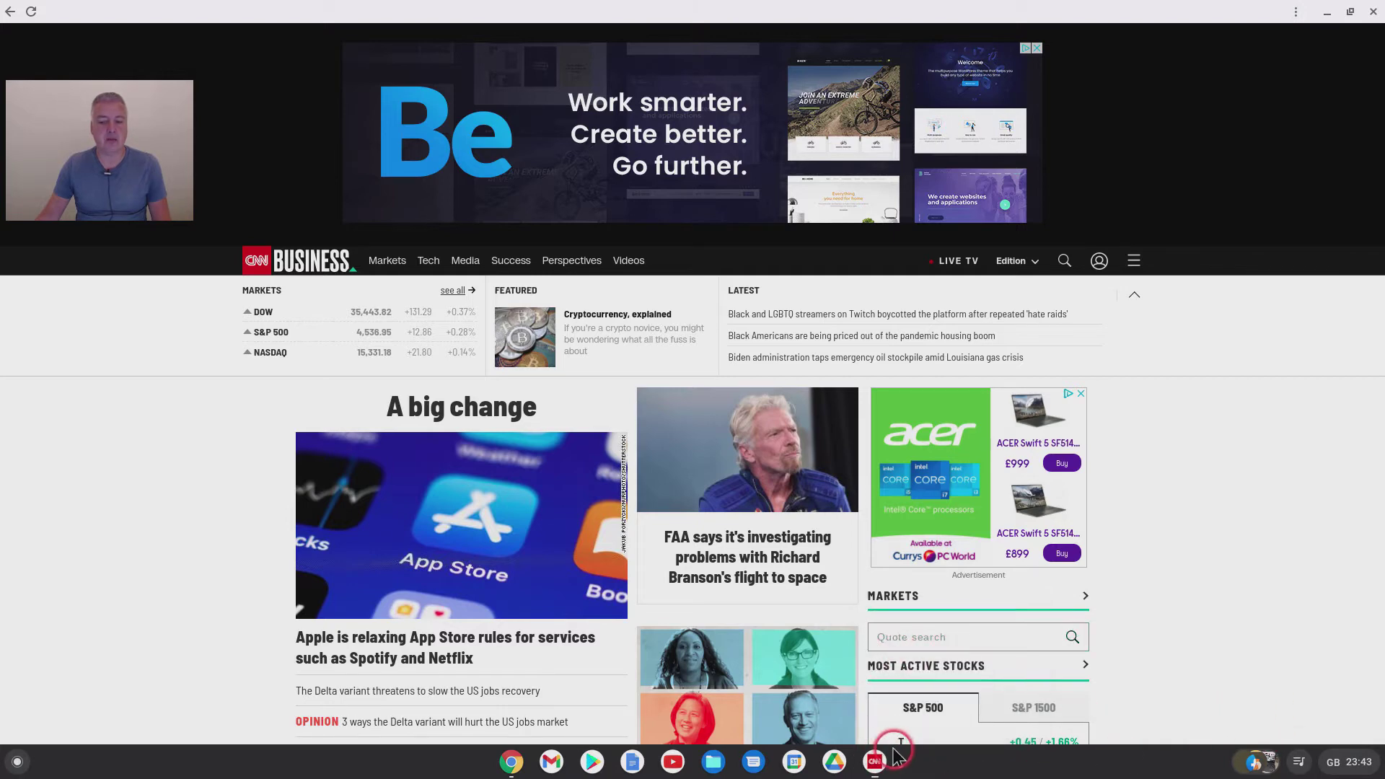
{"action": "left_click", "coordinate": [1373, 12]}
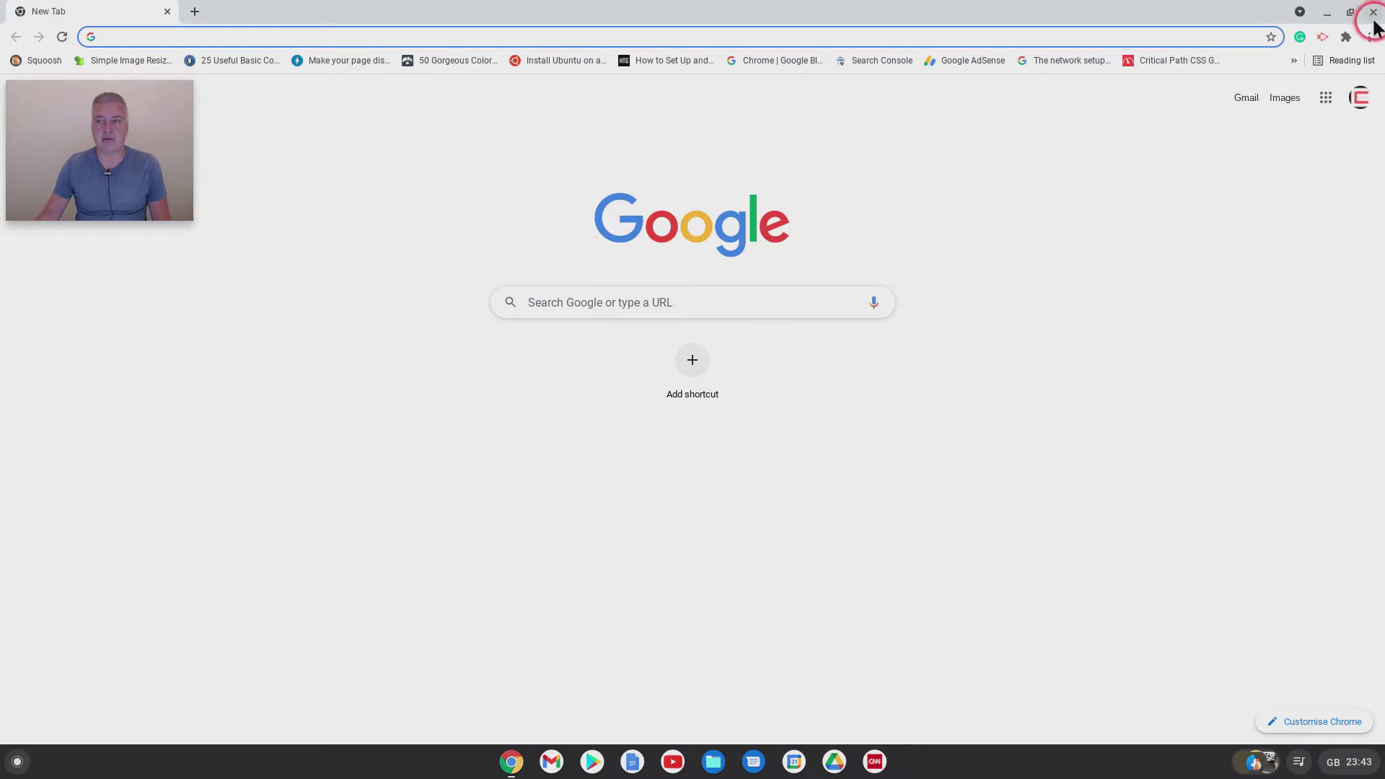
Load bbc.co.uk and create a shortcut for it keeping the name BBC
{"action": "type", "text": "bbc.co.uk"}
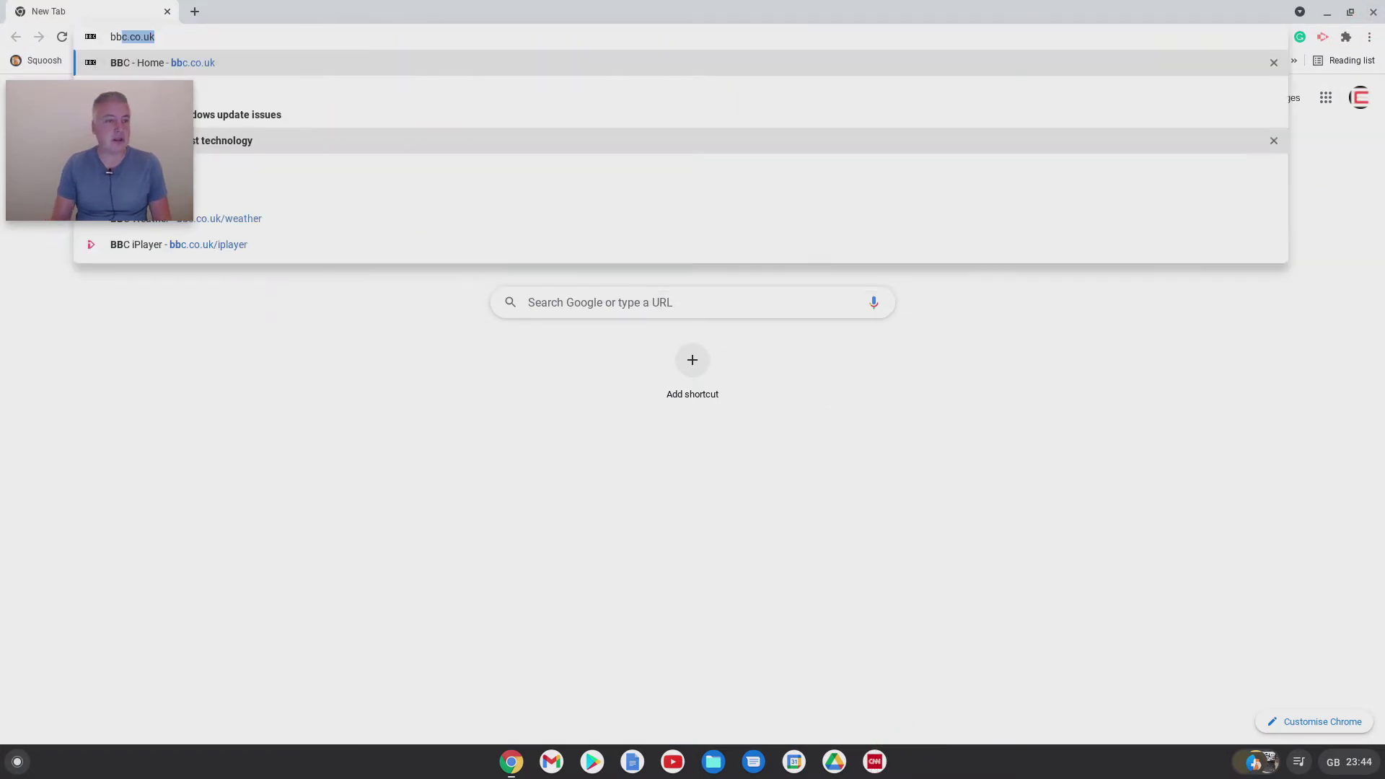
{"action": "key", "text": "Return"}
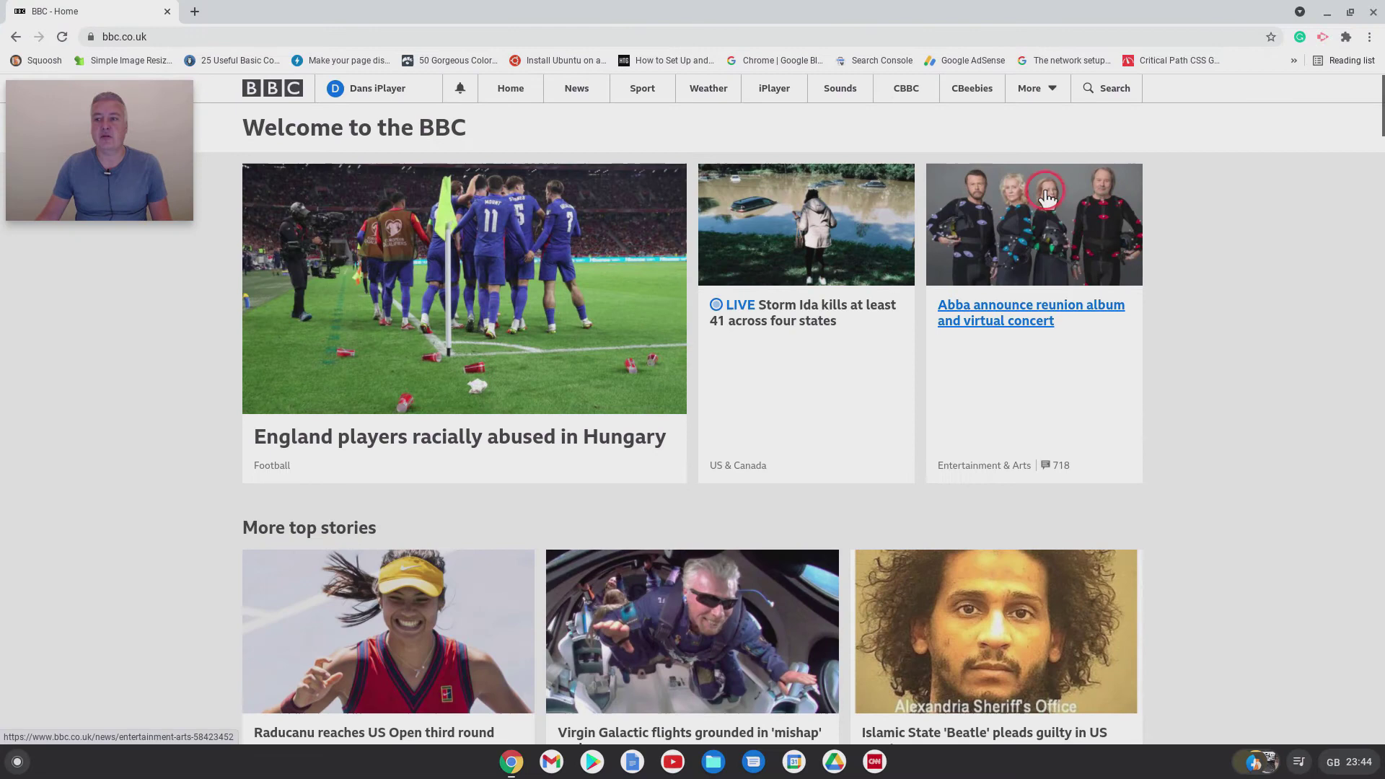
{"action": "left_click", "coordinate": [1369, 38]}
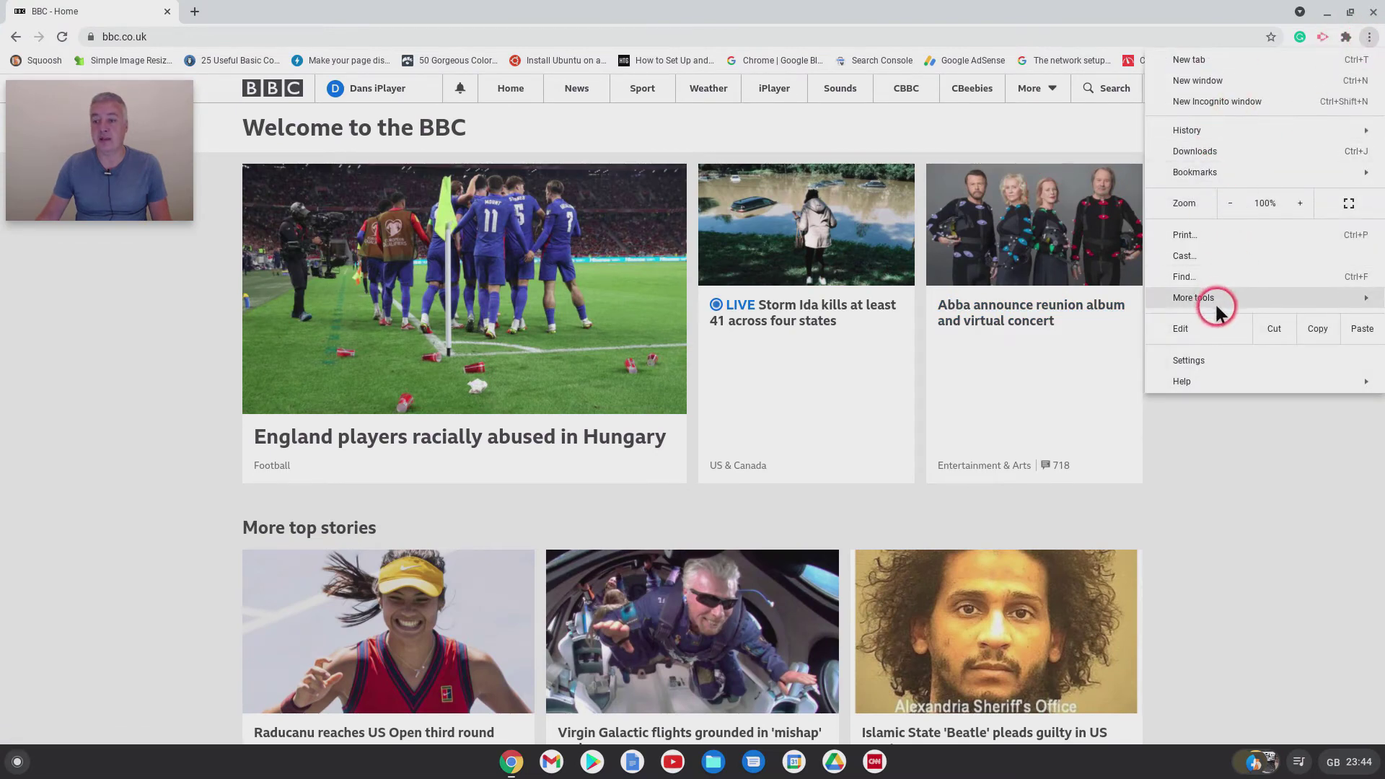
{"action": "mouse_move", "coordinate": [1216, 309]}
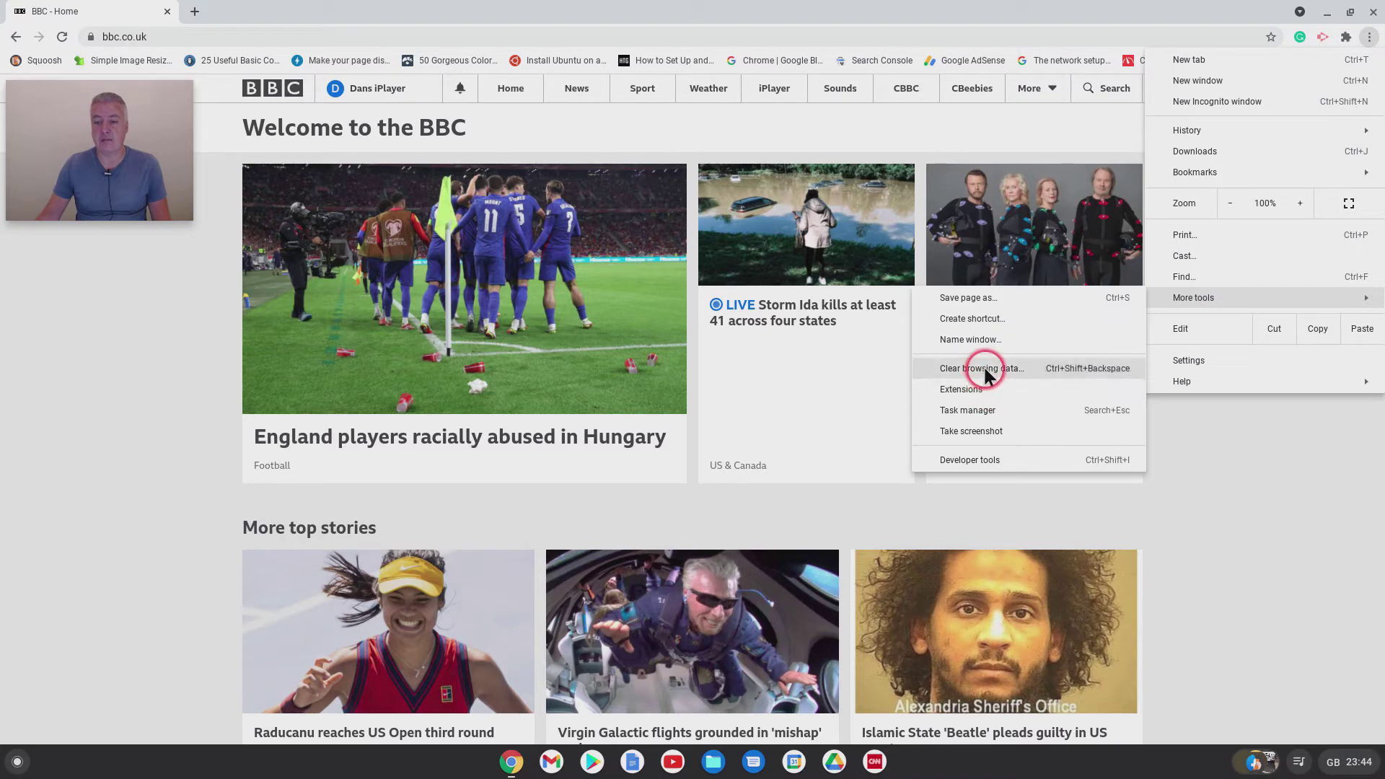
{"action": "left_click", "coordinate": [972, 318]}
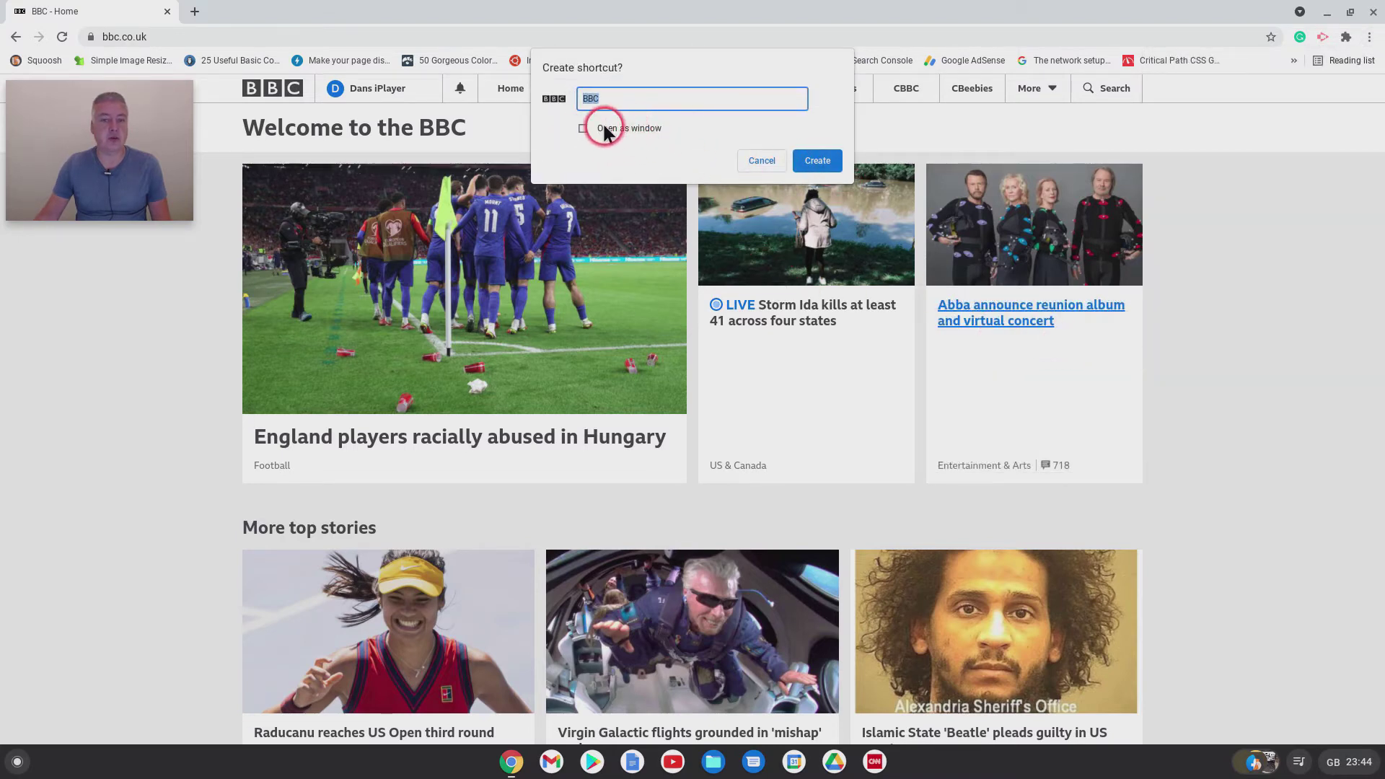
{"action": "left_click", "coordinate": [817, 160]}
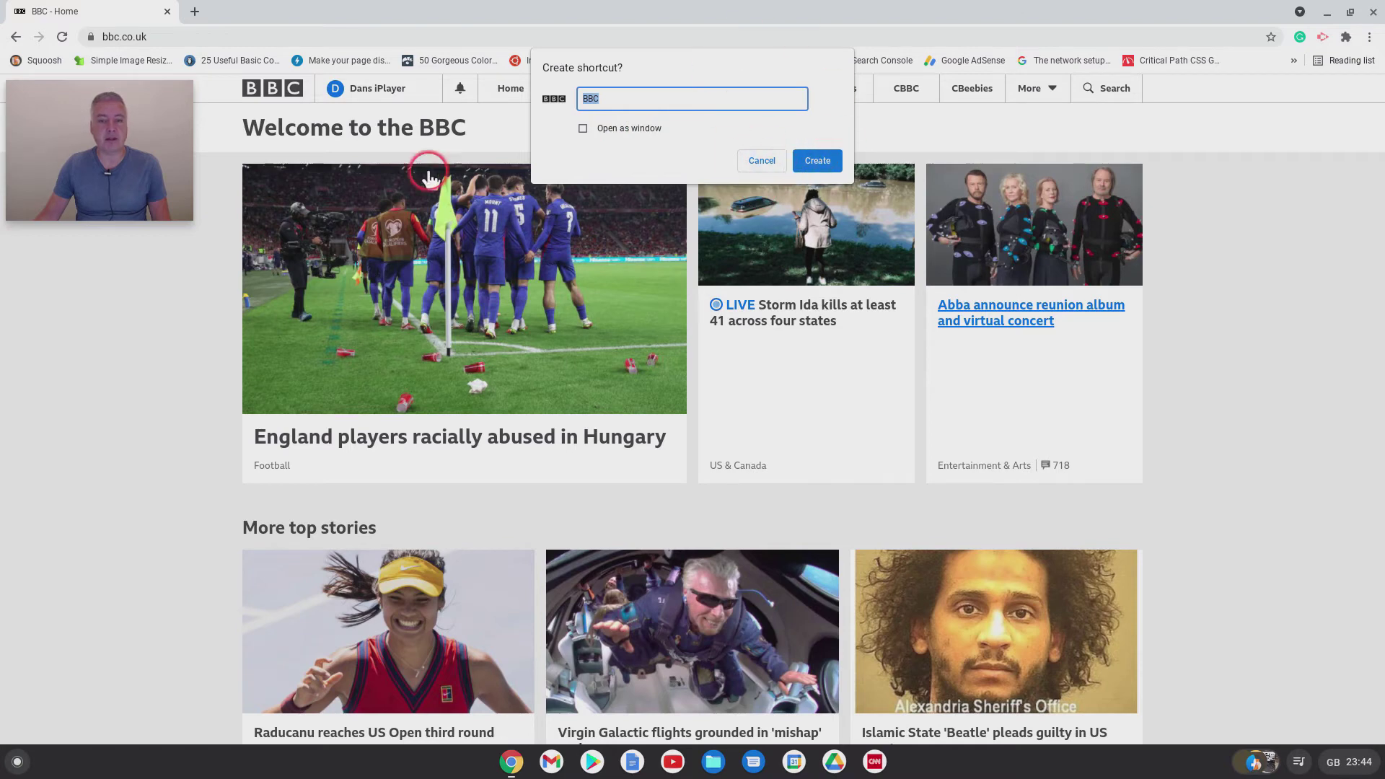
{"action": "left_click", "coordinate": [833, 159]}
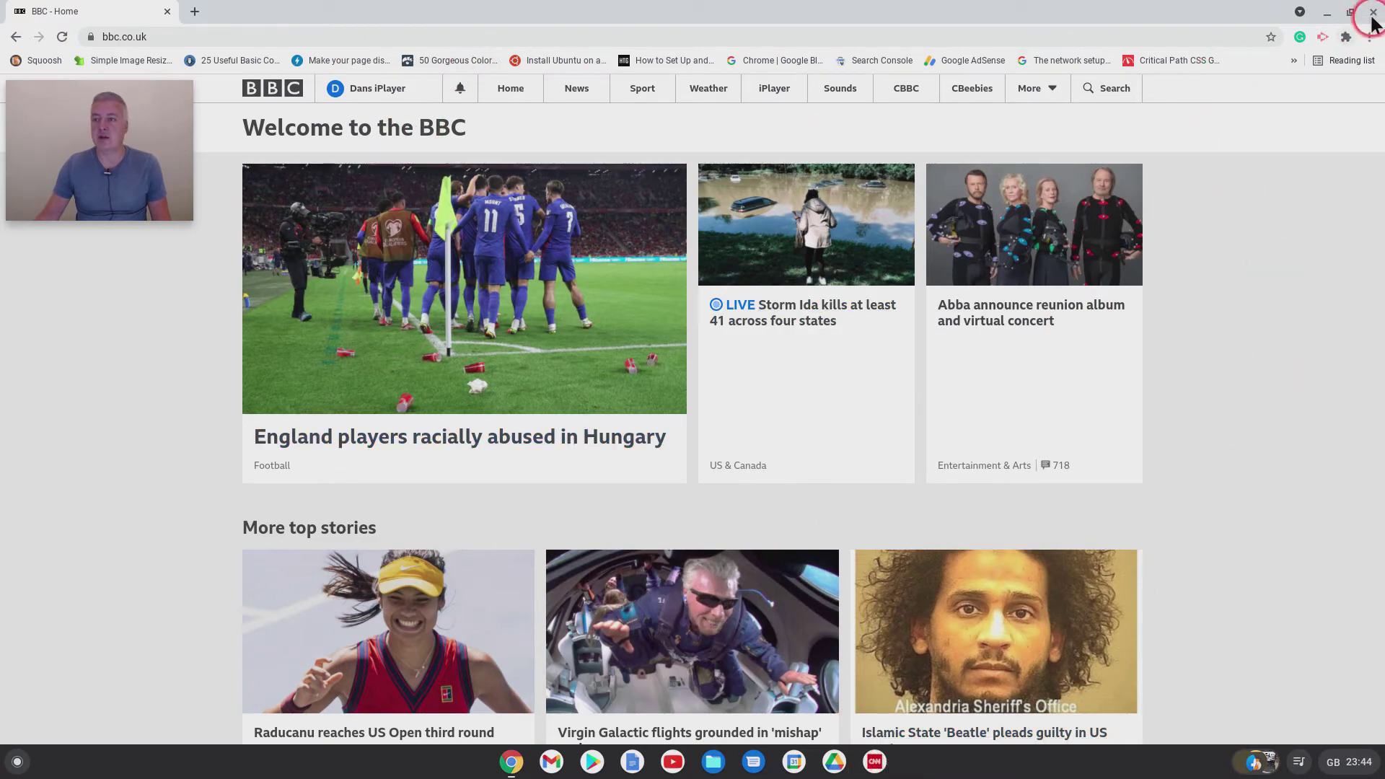
Close the browser and pin the BBC app to the shelf from the launcher's app grid
{"action": "left_click", "coordinate": [1372, 15]}
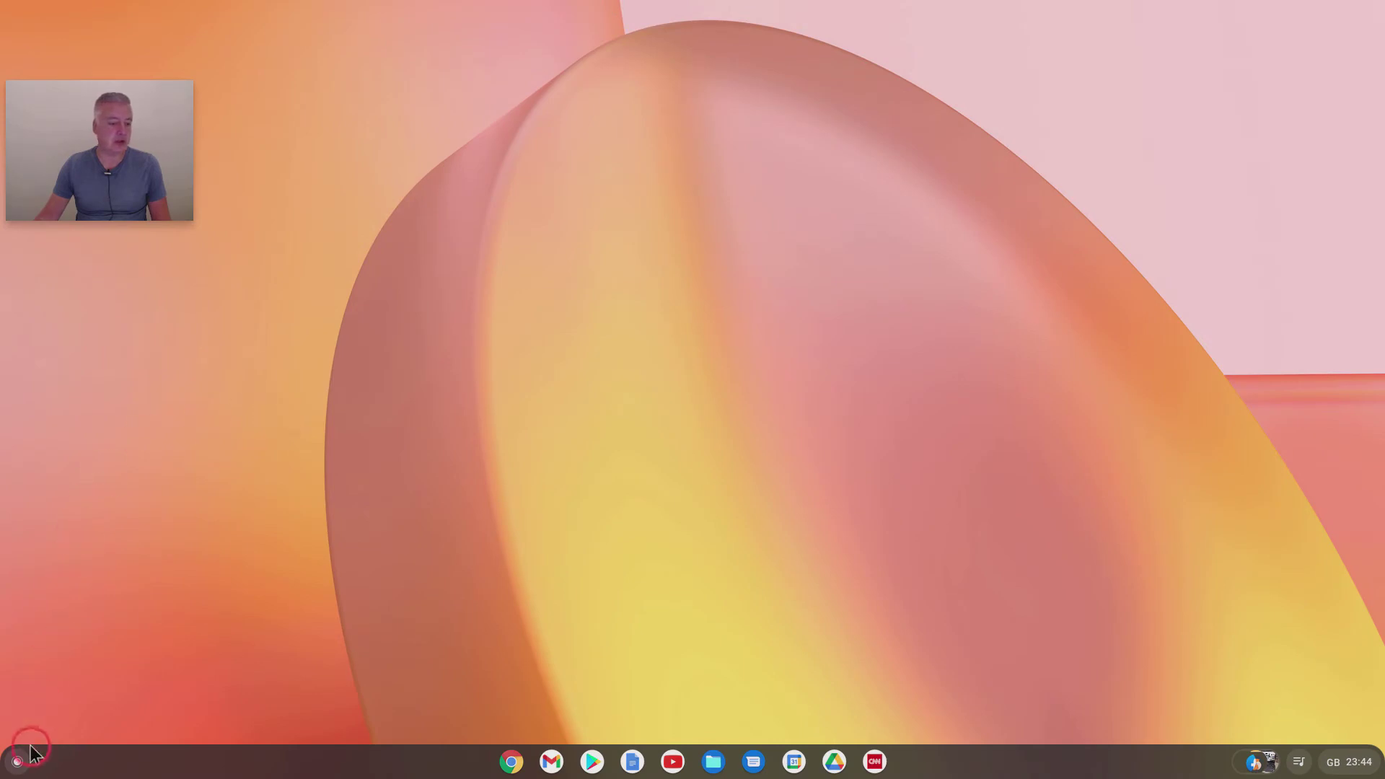
{"action": "left_click", "coordinate": [9, 761]}
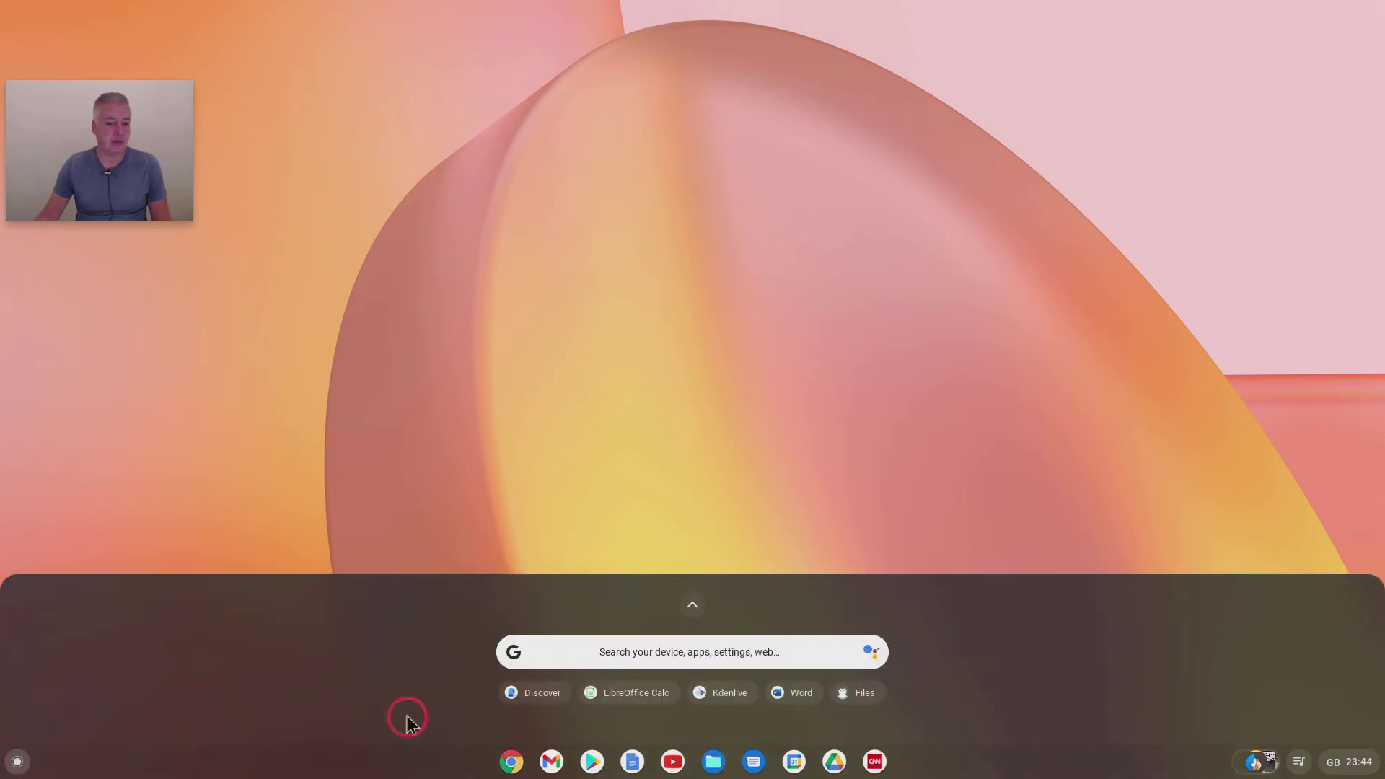
{"action": "left_click", "coordinate": [696, 604]}
{"action": "scroll", "coordinate": [724, 341], "scroll_direction": "down", "scroll_amount": 2}
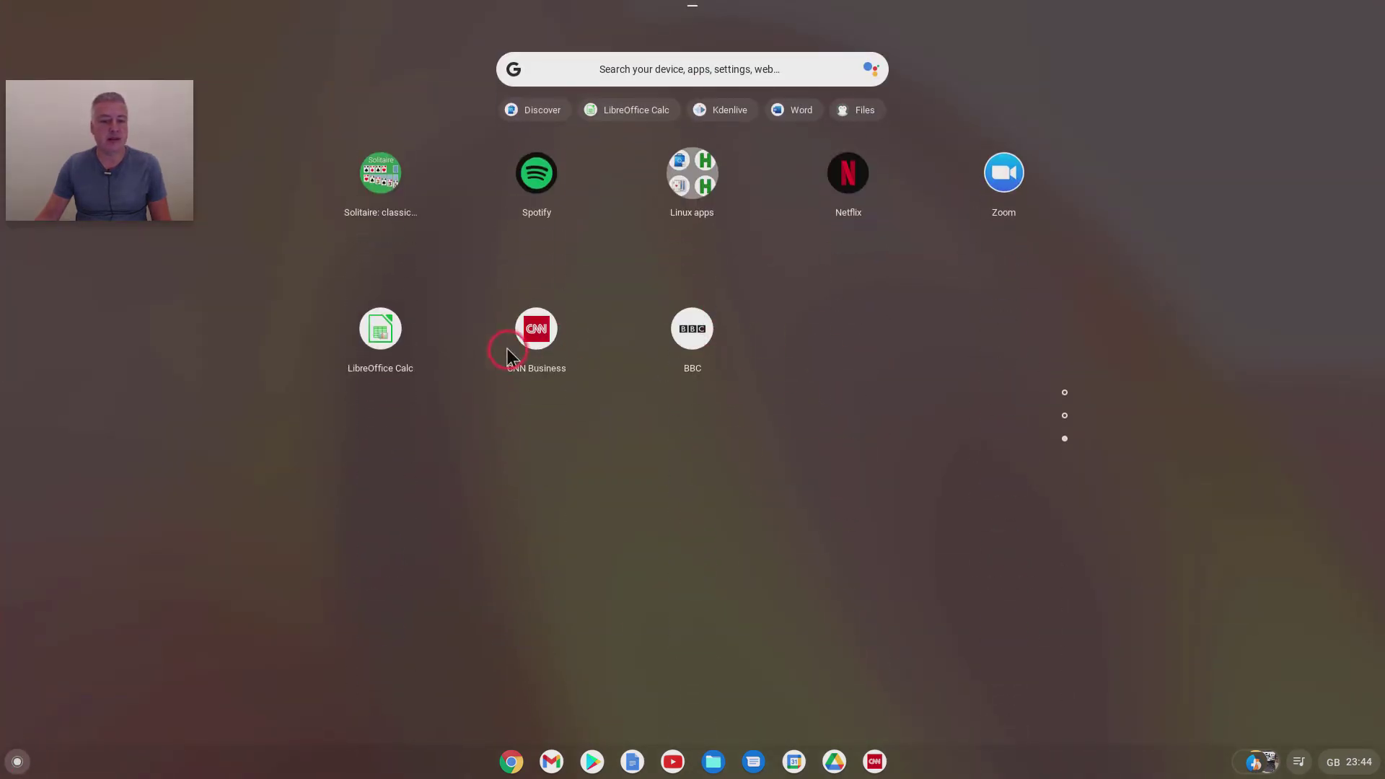
{"action": "right_click", "coordinate": [693, 344]}
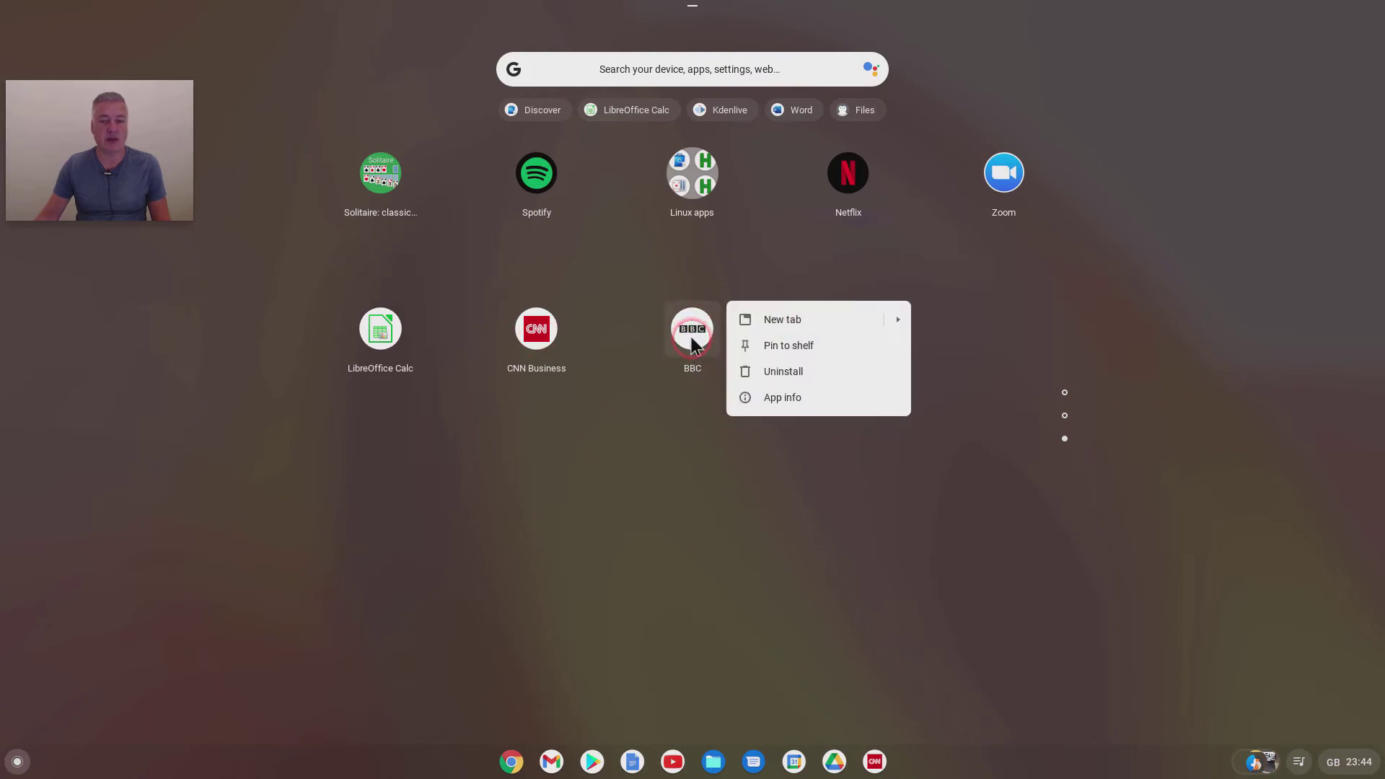
{"action": "left_click", "coordinate": [779, 352]}
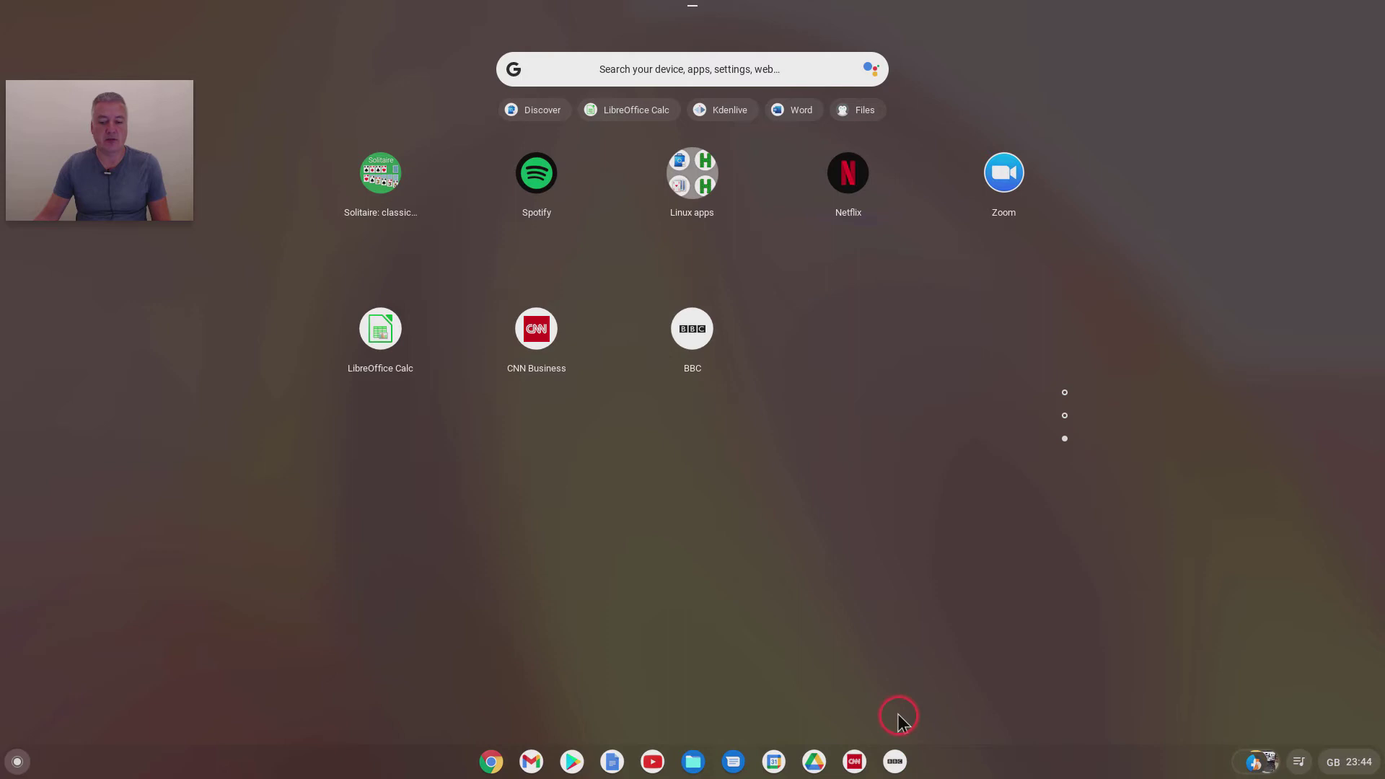
{"action": "left_click", "coordinate": [28, 770]}
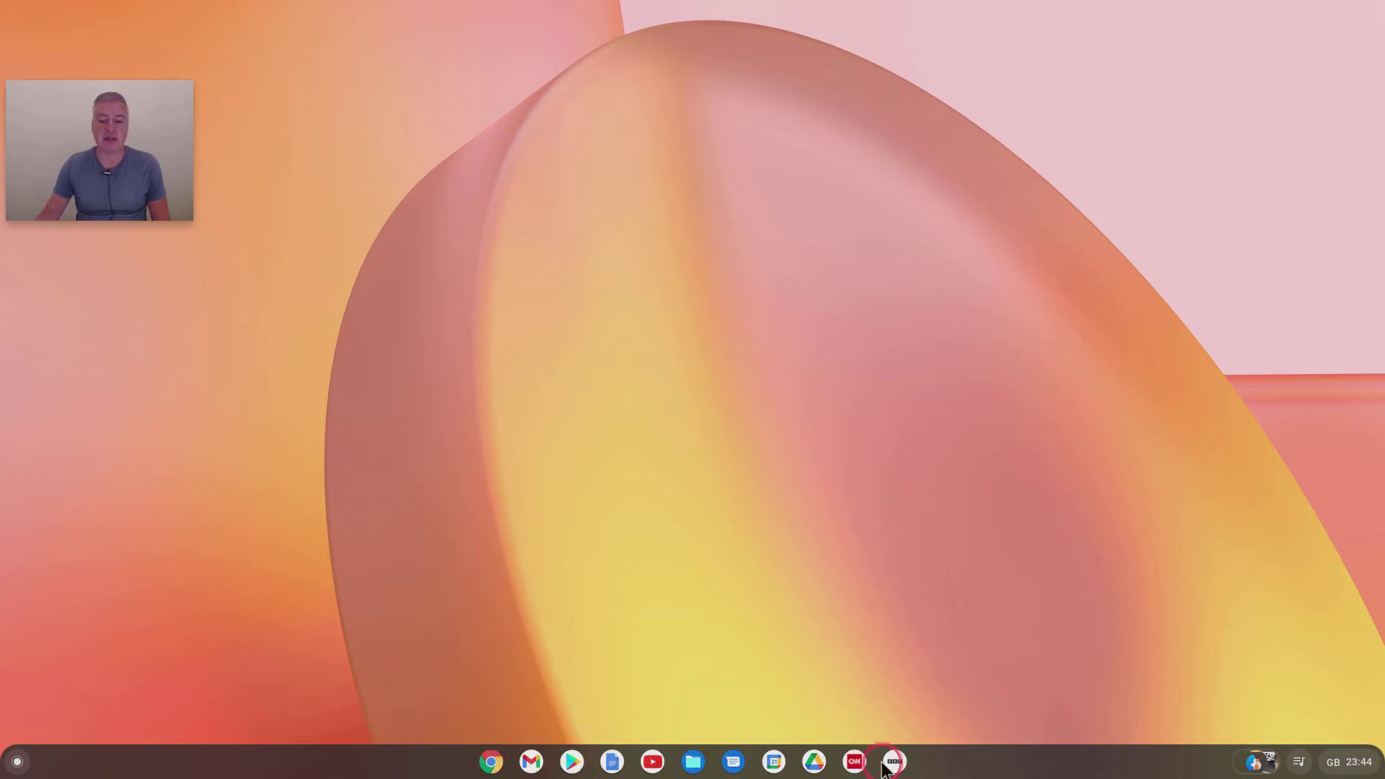
{"action": "left_click", "coordinate": [854, 763]}
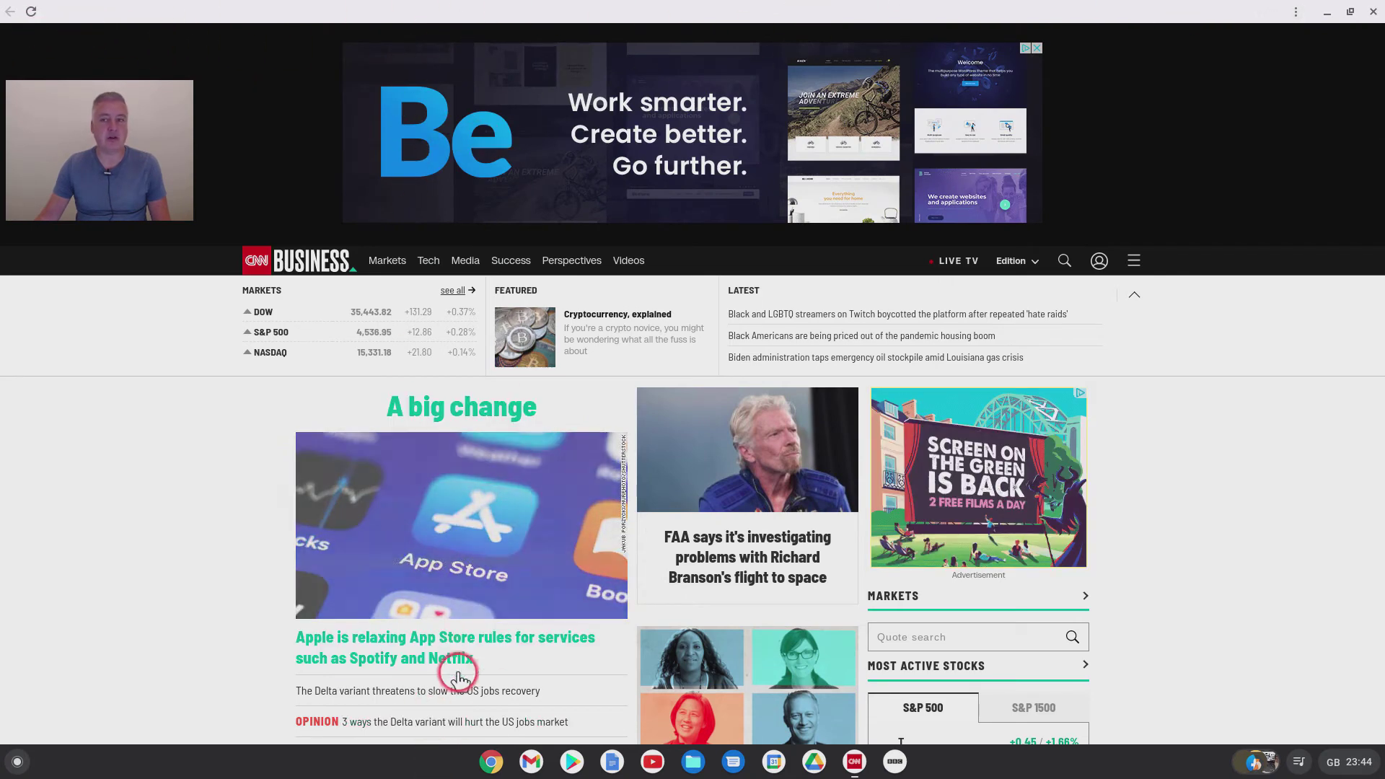
{"action": "left_click", "coordinate": [1296, 12]}
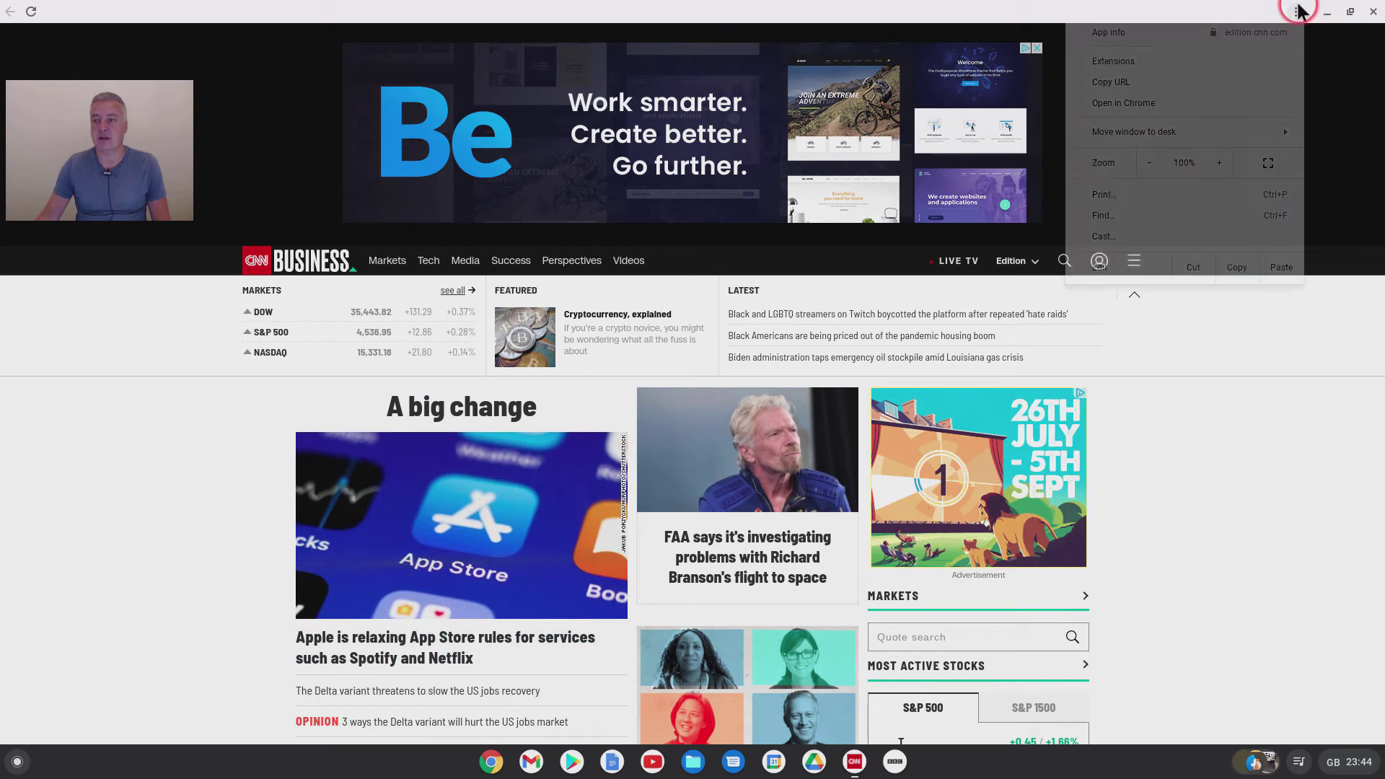
{"action": "left_click", "coordinate": [1146, 105]}
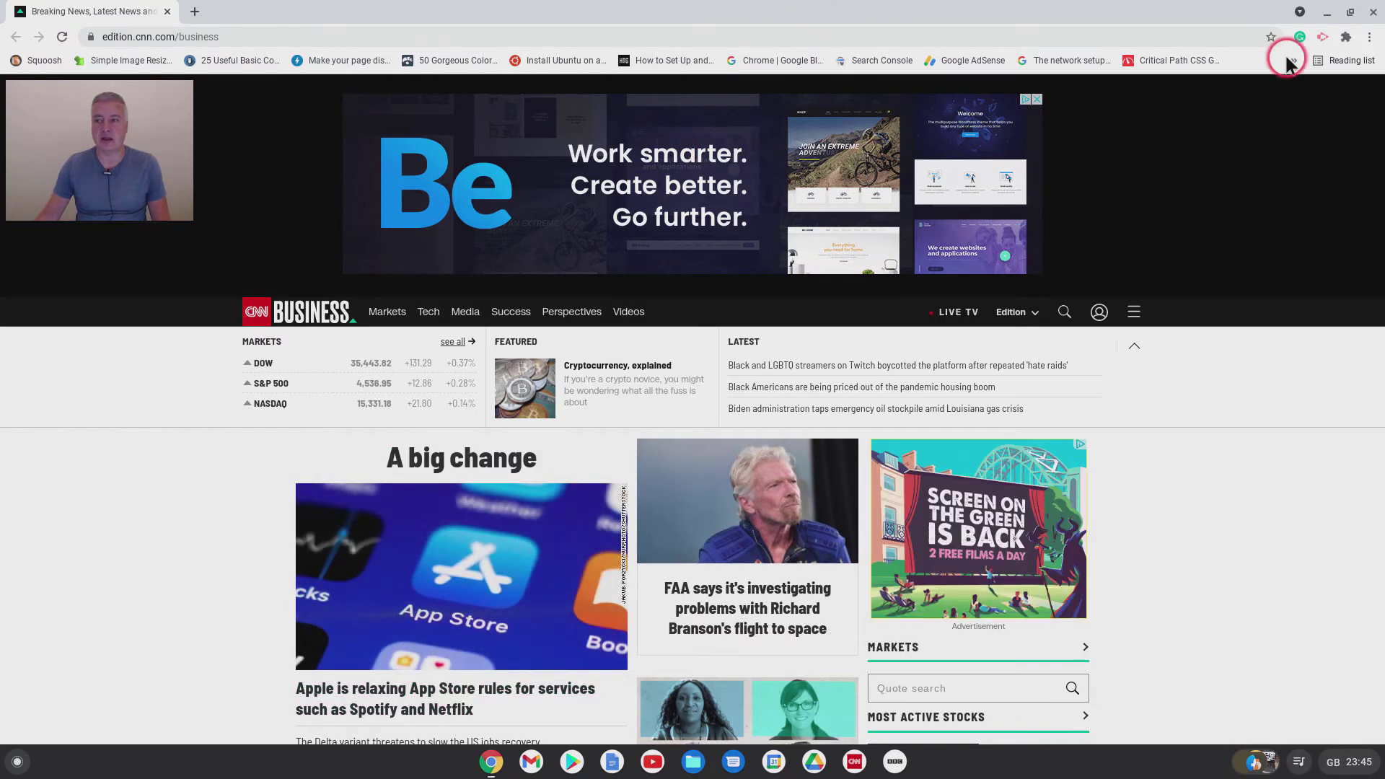
{"action": "left_click", "coordinate": [1373, 11]}
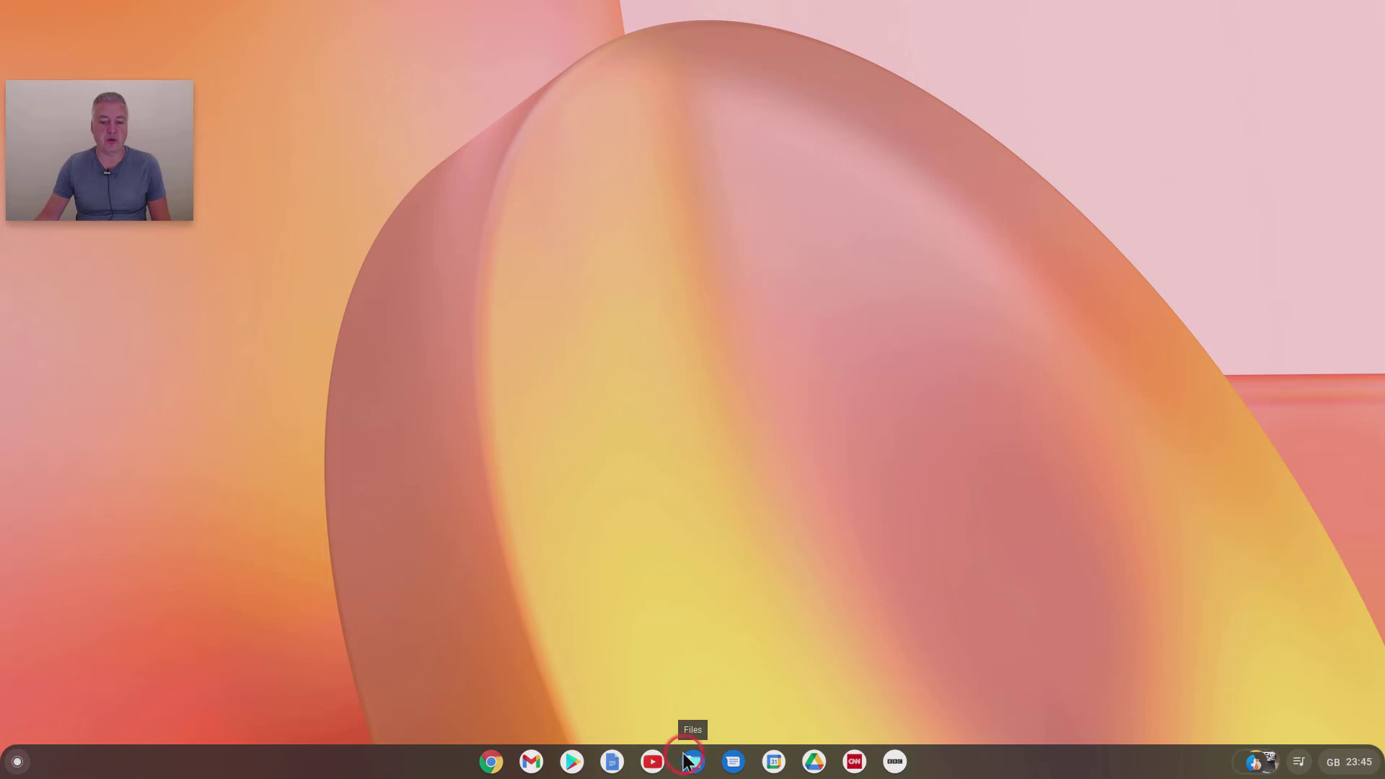
Open bbc.co.uk in Chrome and bring up the BBC Weather forecast for London, Greater London
{"action": "left_click", "coordinate": [491, 761]}
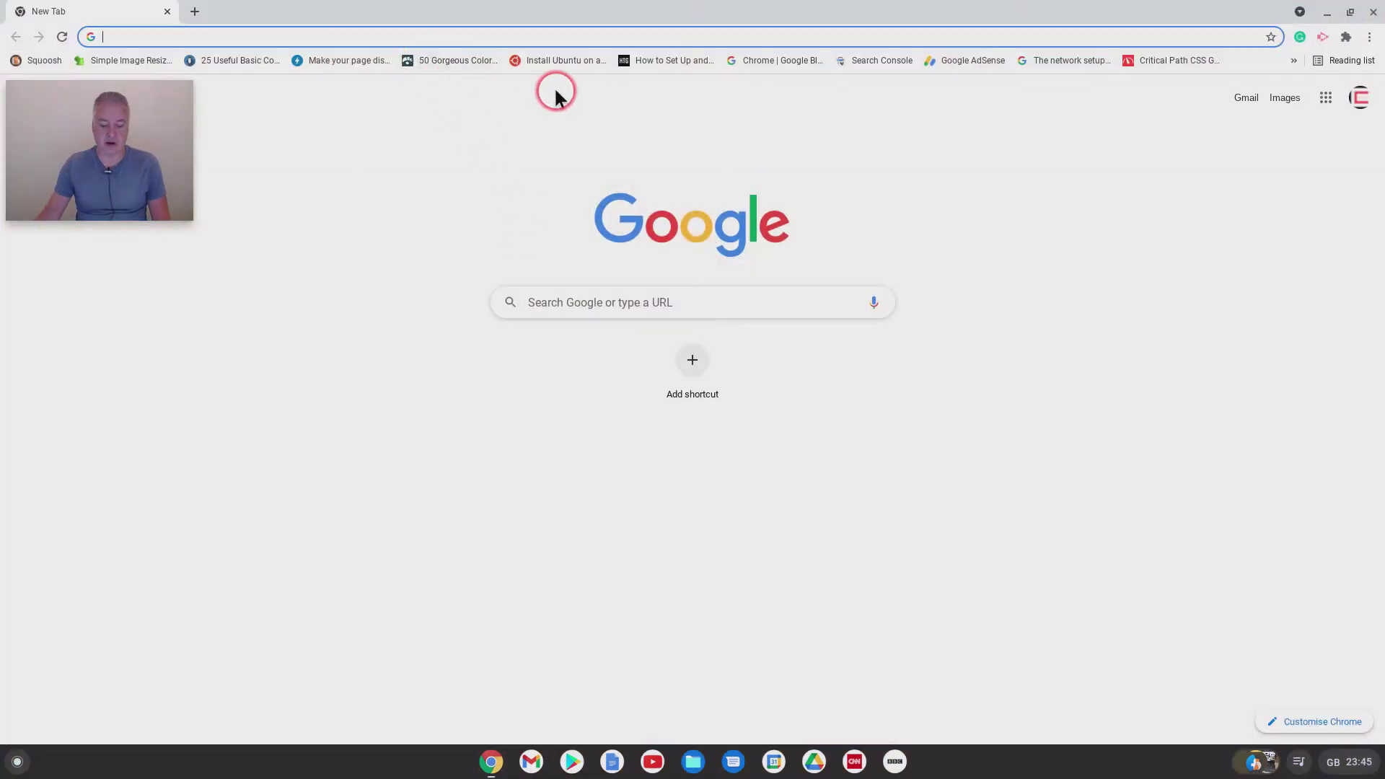
{"action": "type", "text": "bbc"}
{"action": "key", "text": "Return"}
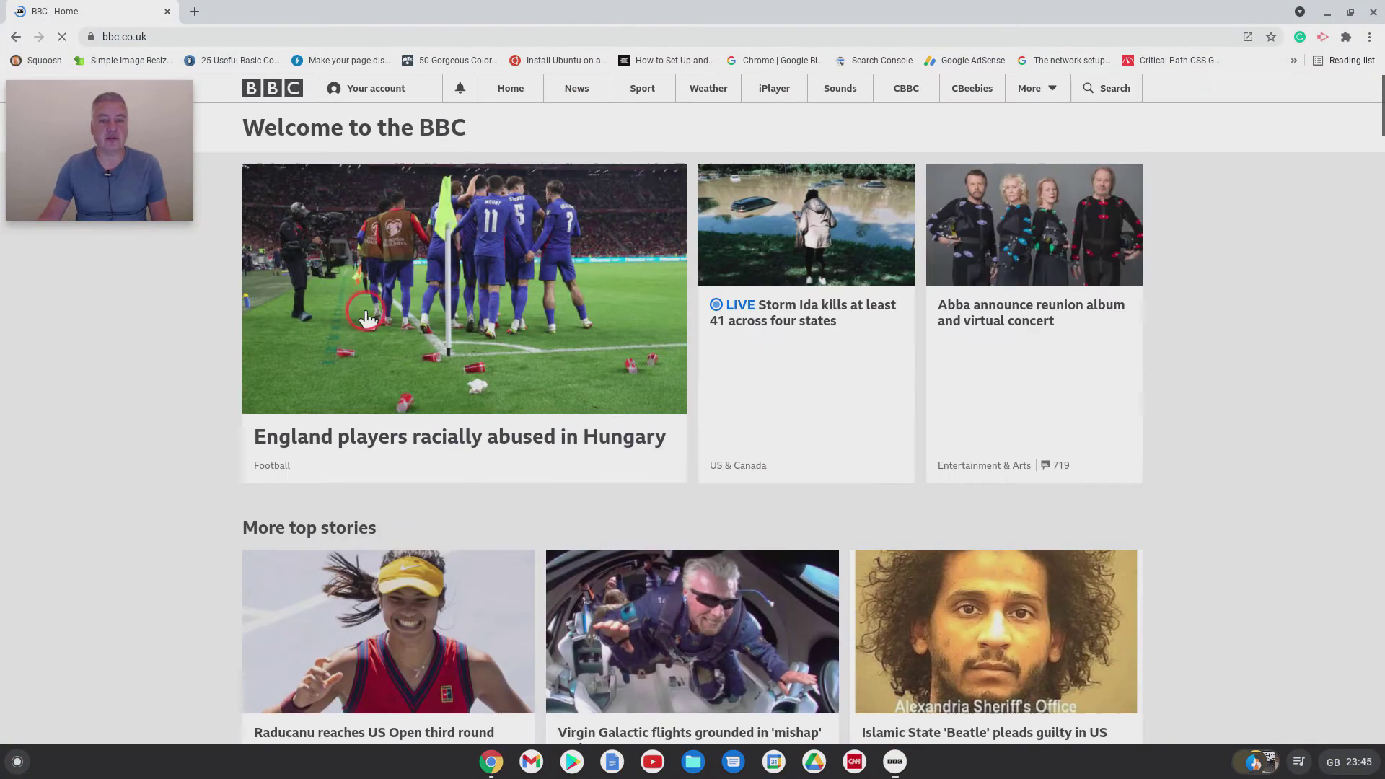
{"action": "left_click", "coordinate": [707, 88]}
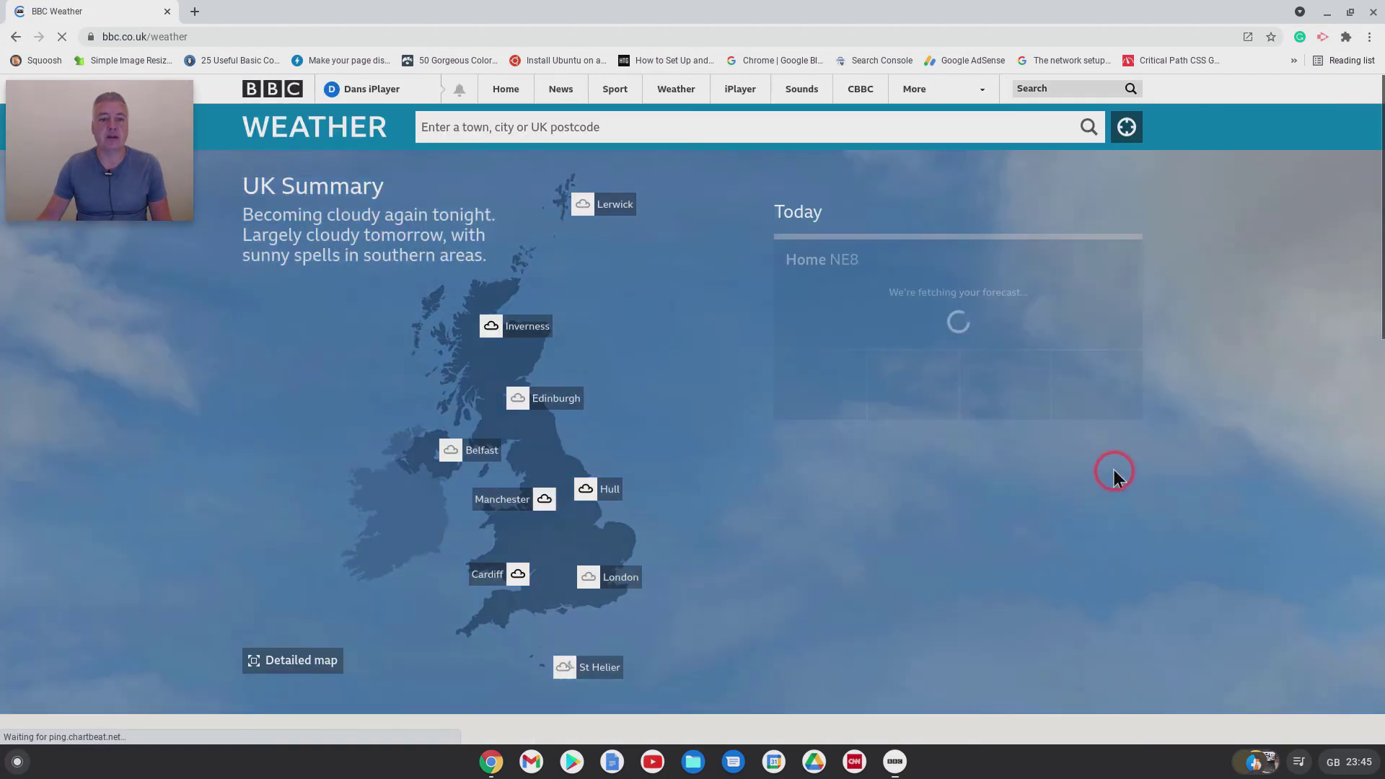
{"action": "left_click", "coordinate": [555, 126]}
{"action": "type", "text": "london"}
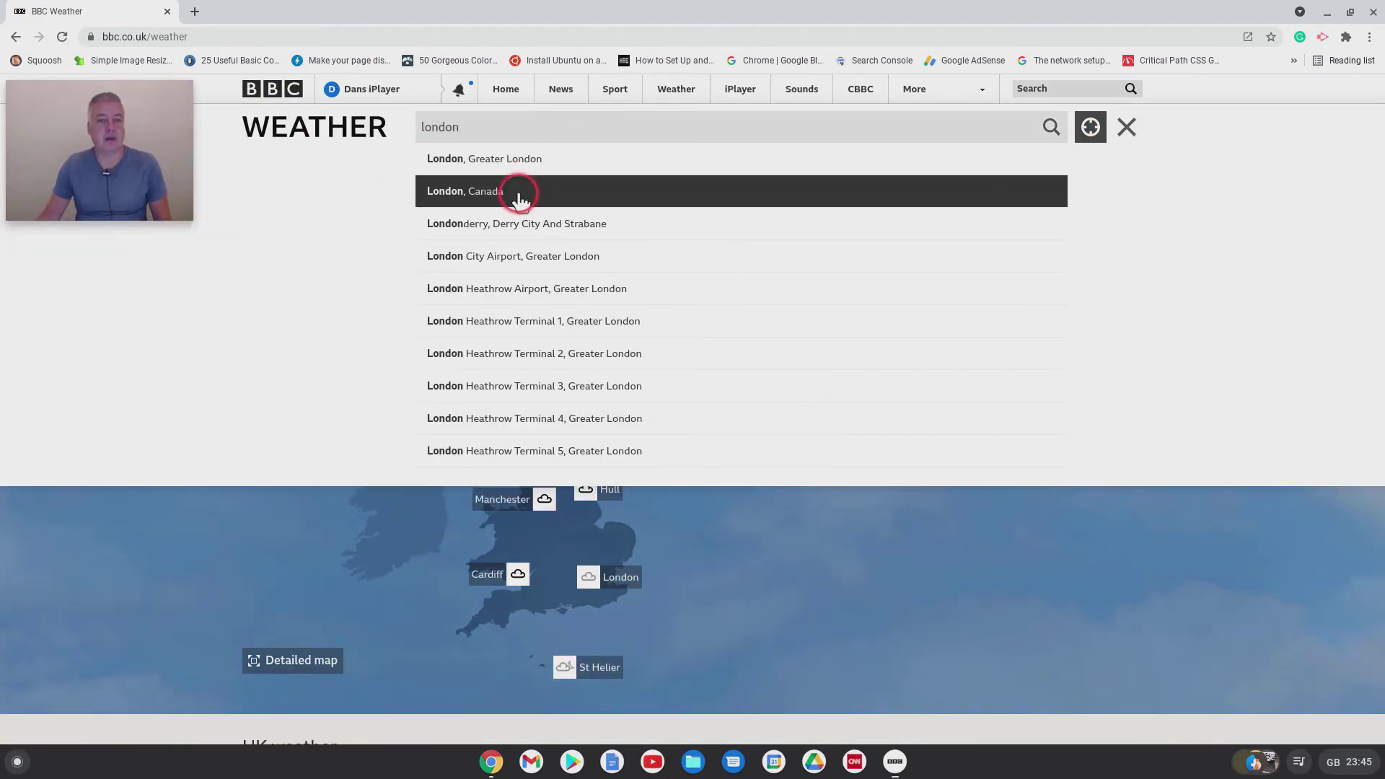
{"action": "left_click", "coordinate": [510, 160]}
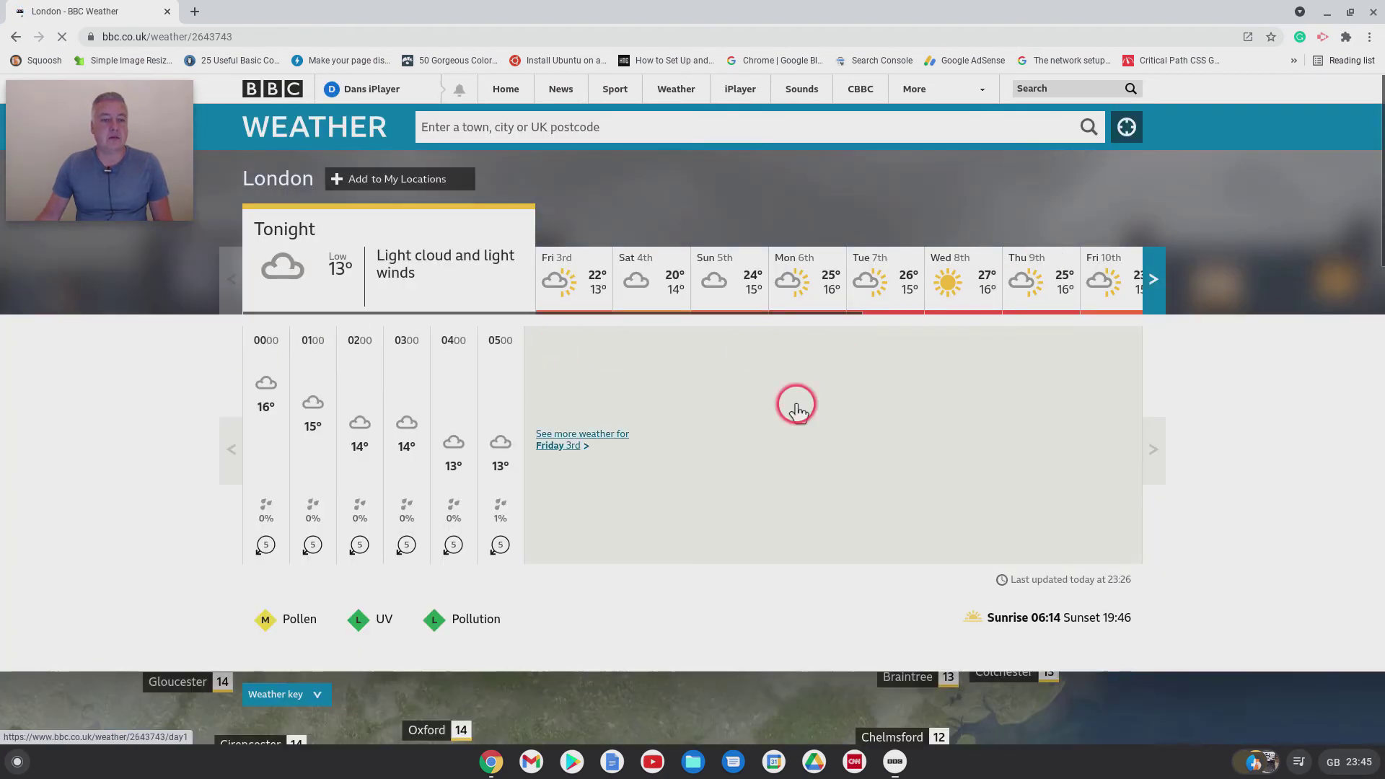
{"action": "left_click", "coordinate": [1369, 37]}
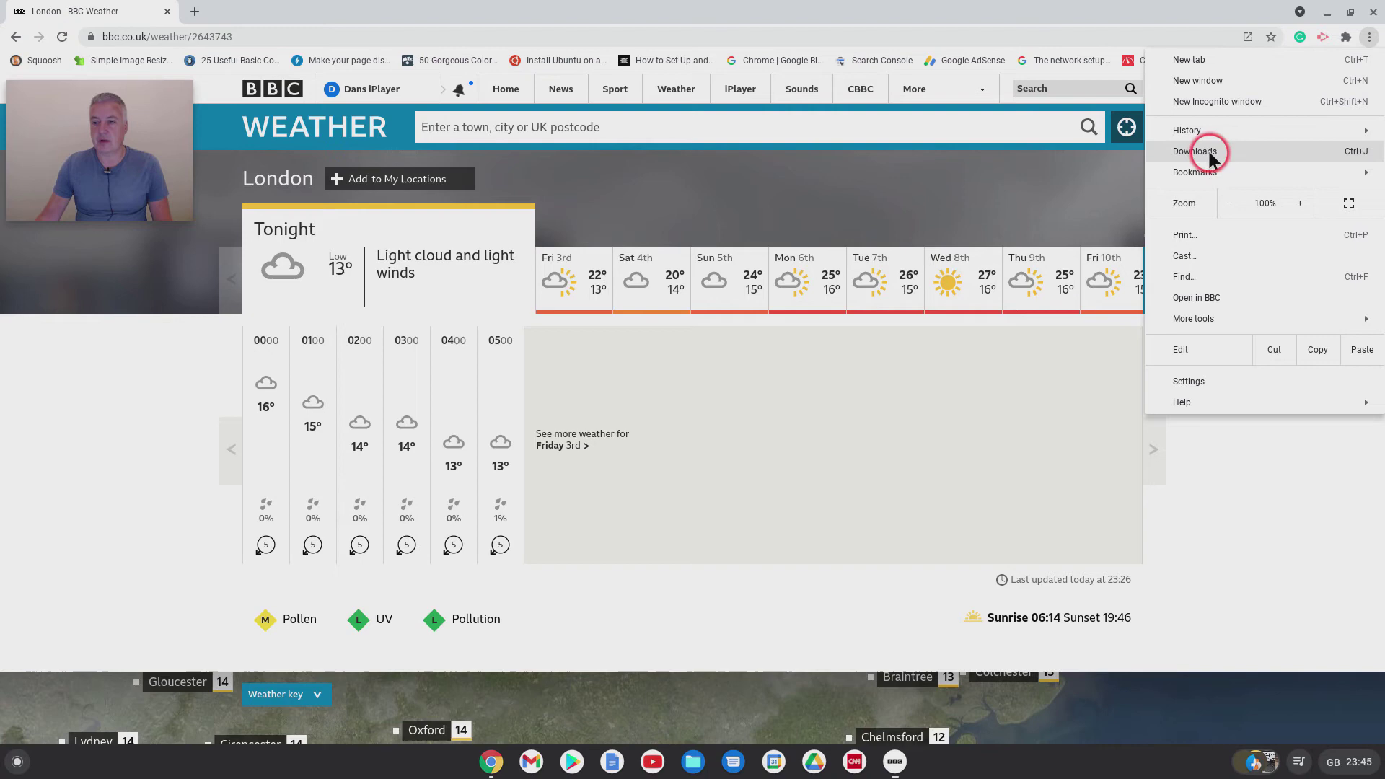
Create a 'Weather London' shortcut to the forecast page, set to open as a window
{"action": "mouse_move", "coordinate": [1228, 324]}
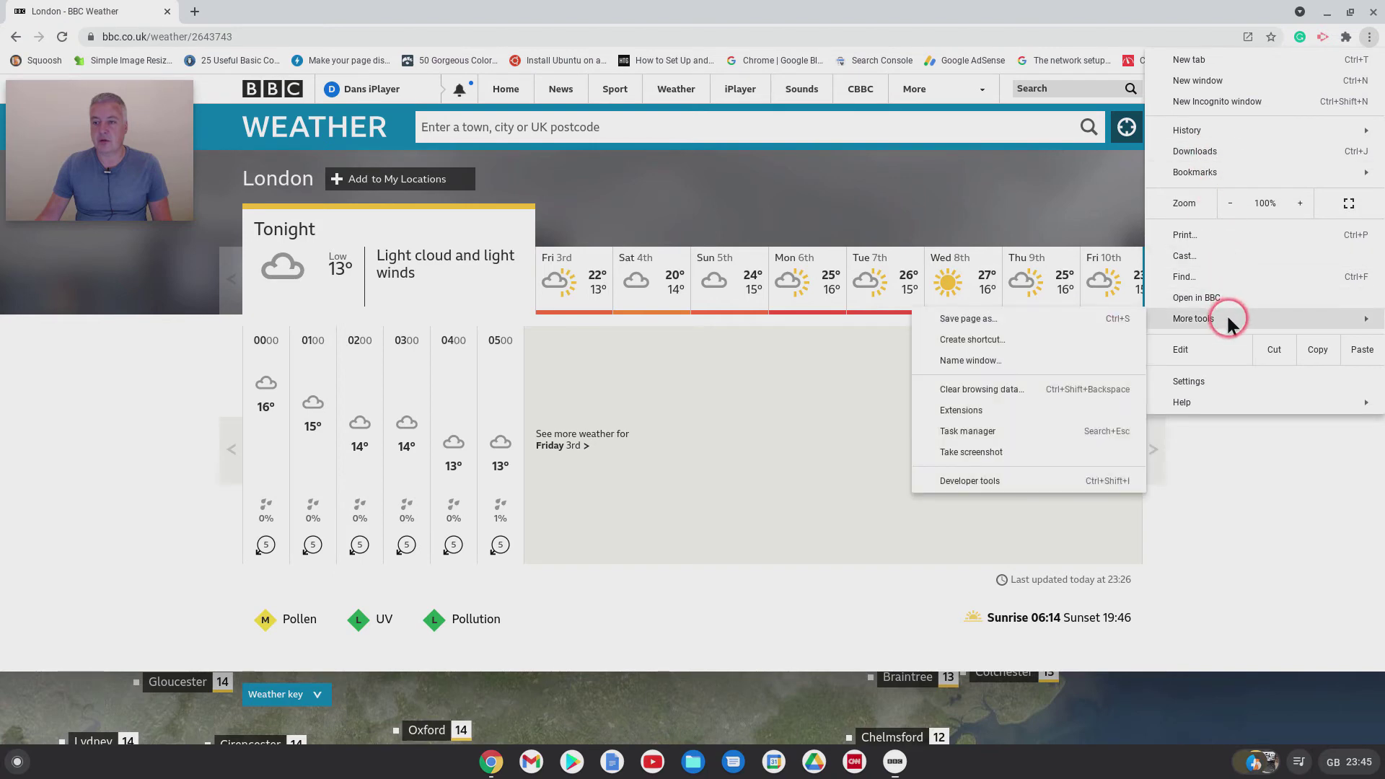
{"action": "left_click", "coordinate": [1012, 340]}
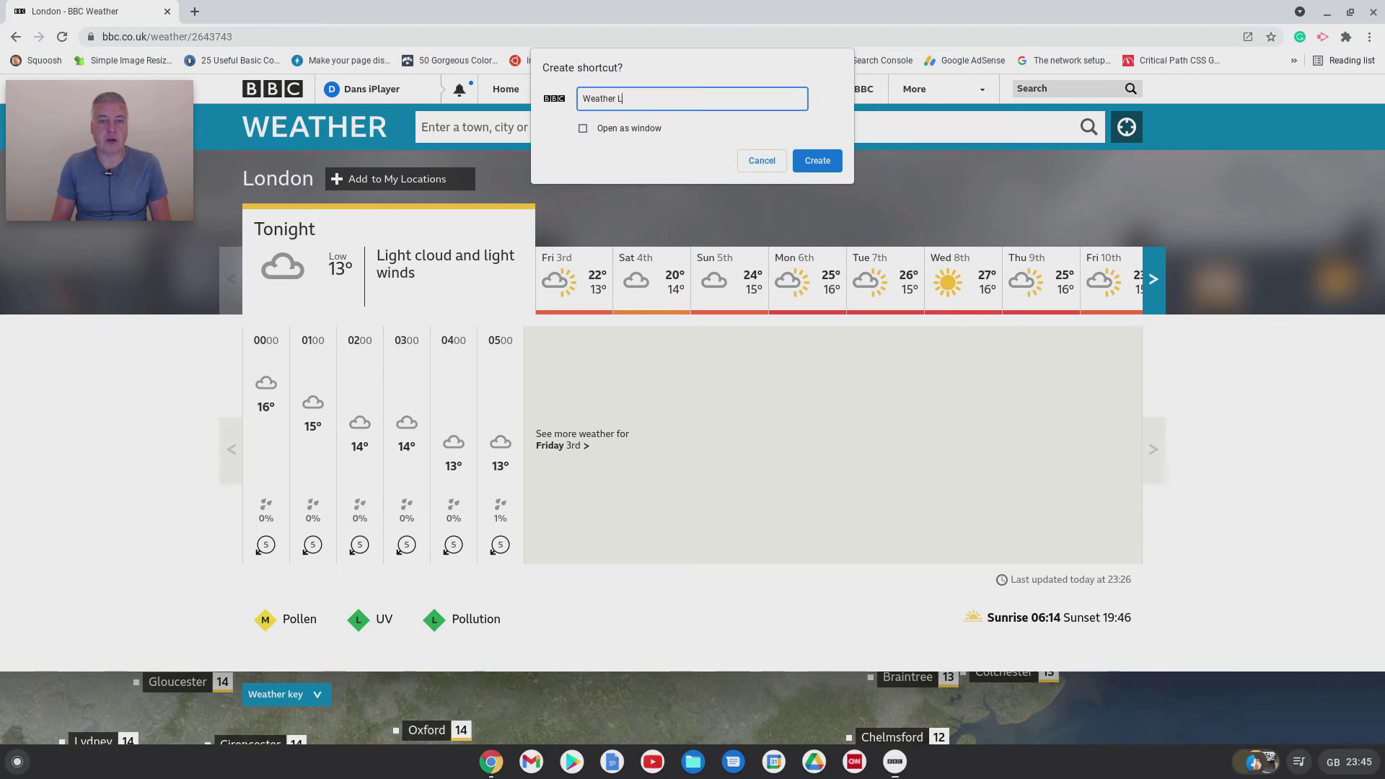
{"action": "left_click", "coordinate": [582, 130]}
{"action": "left_click", "coordinate": [815, 160]}
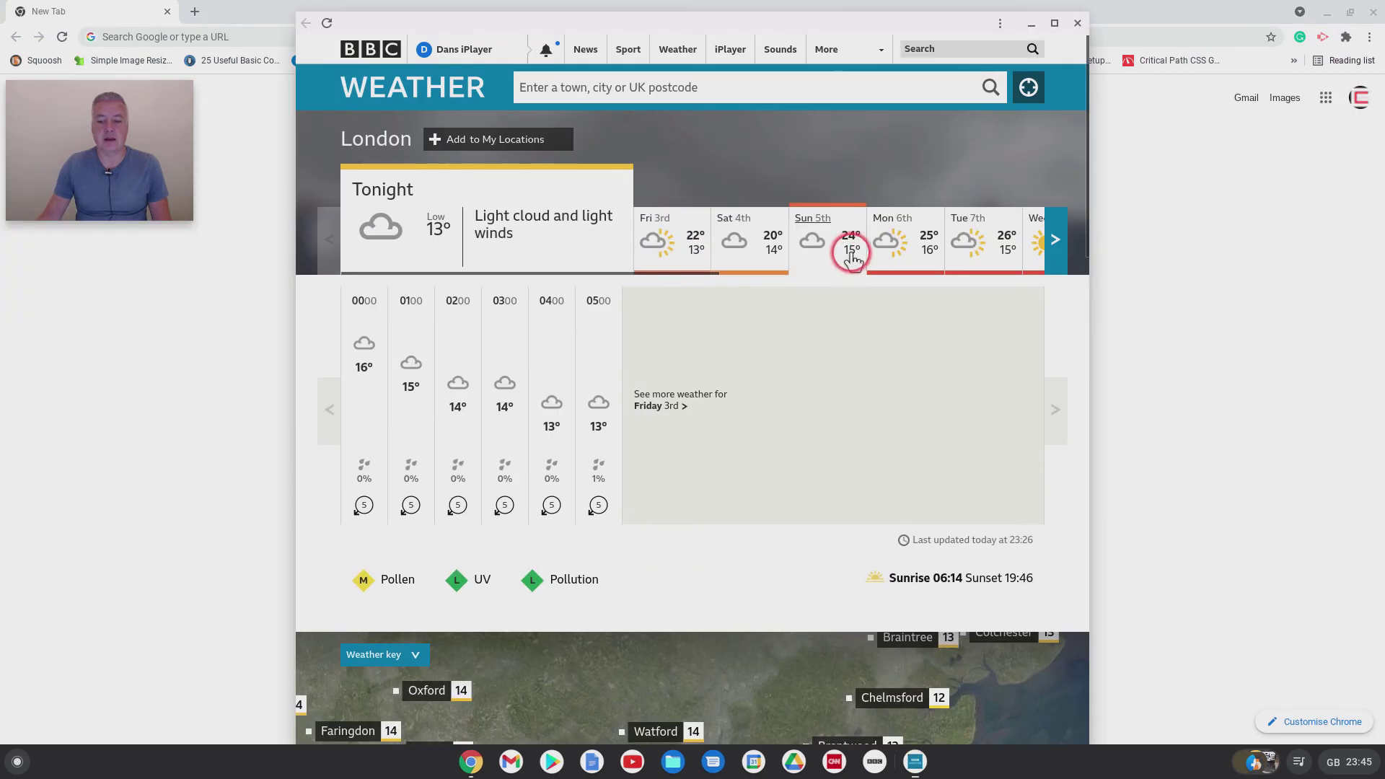
Pin the Weather London app to the shelf, close both windows, and relaunch it from the shelf
{"action": "right_click", "coordinate": [914, 761]}
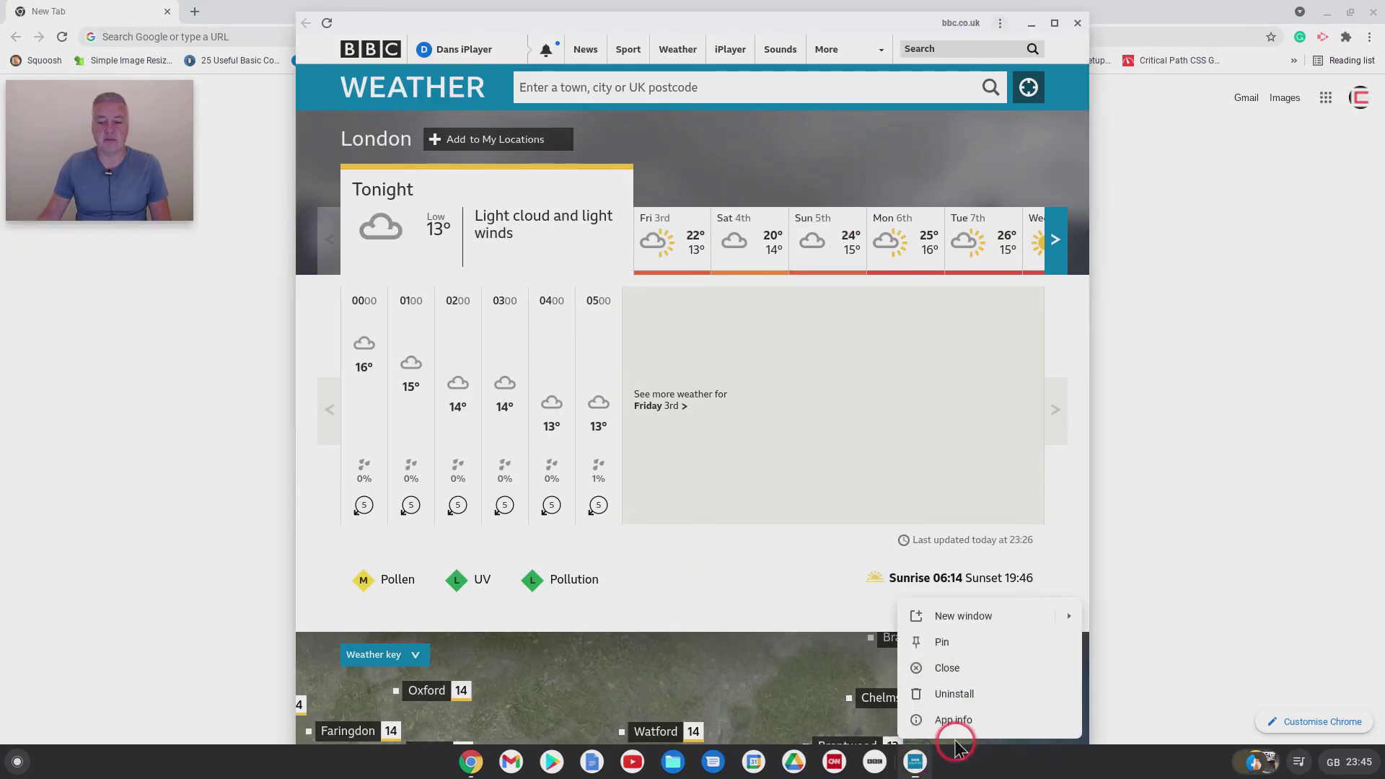
{"action": "left_click", "coordinate": [967, 641]}
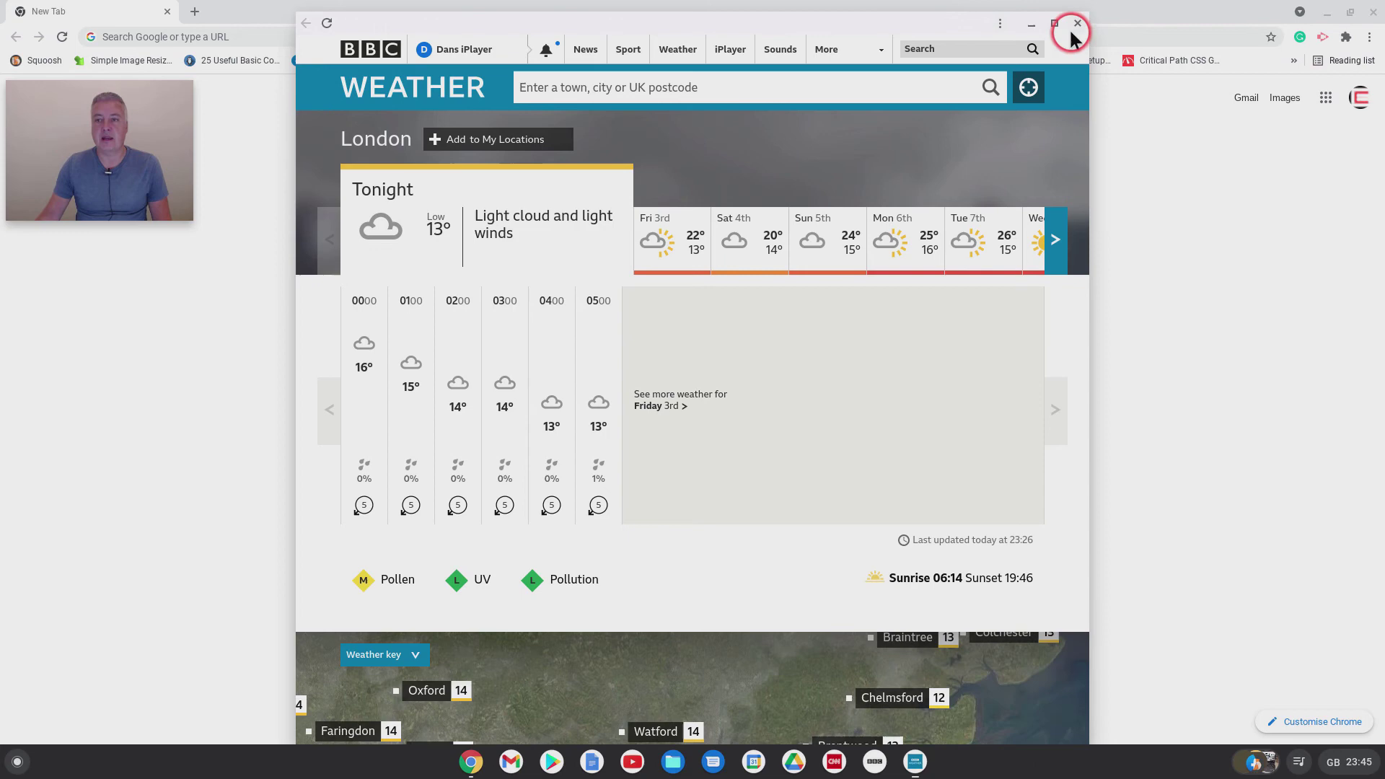
{"action": "left_click", "coordinate": [1076, 23]}
{"action": "left_click", "coordinate": [1372, 11]}
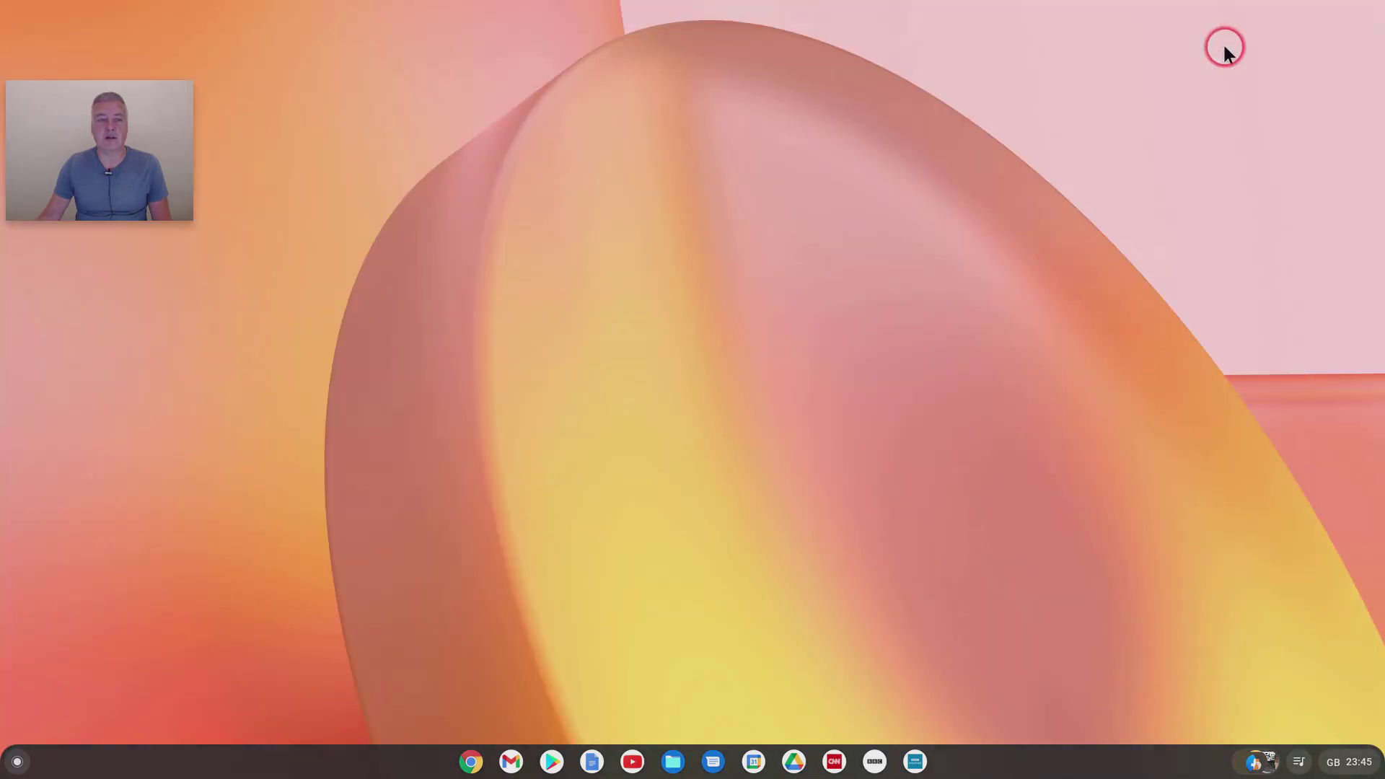
{"action": "left_click", "coordinate": [919, 761]}
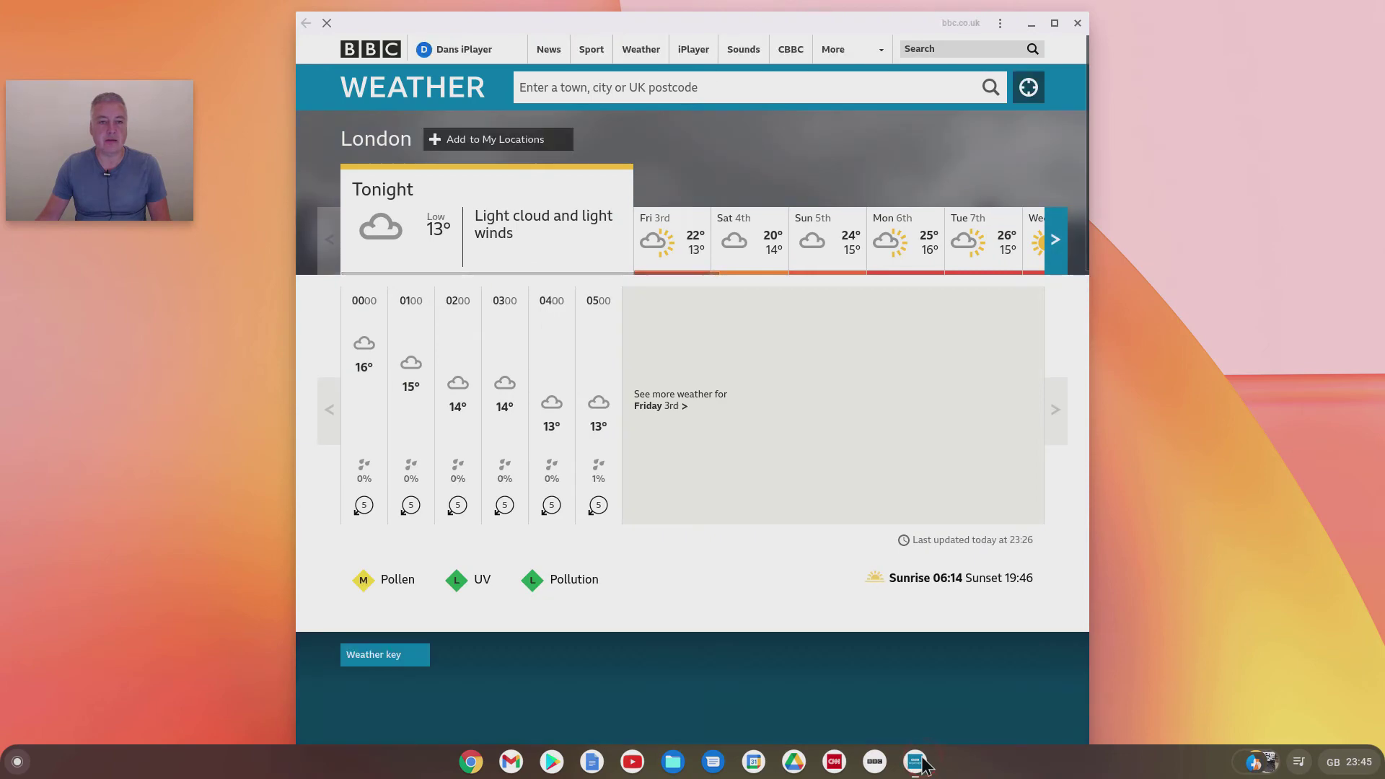
Maximize the BBC Weather London window and step the forecast map forward in time
{"action": "left_click", "coordinate": [1054, 23]}
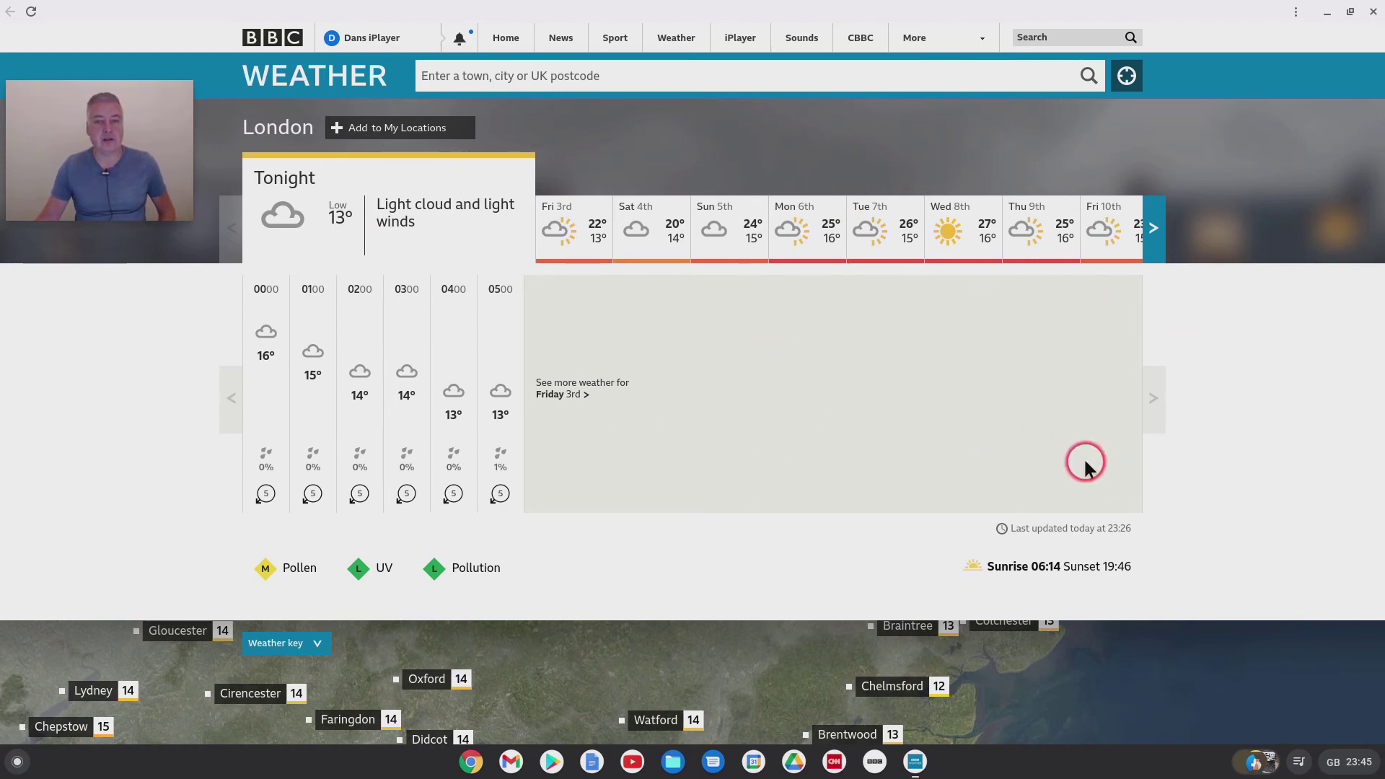
{"action": "scroll", "coordinate": [1214, 344], "scroll_direction": "down", "scroll_amount": 5}
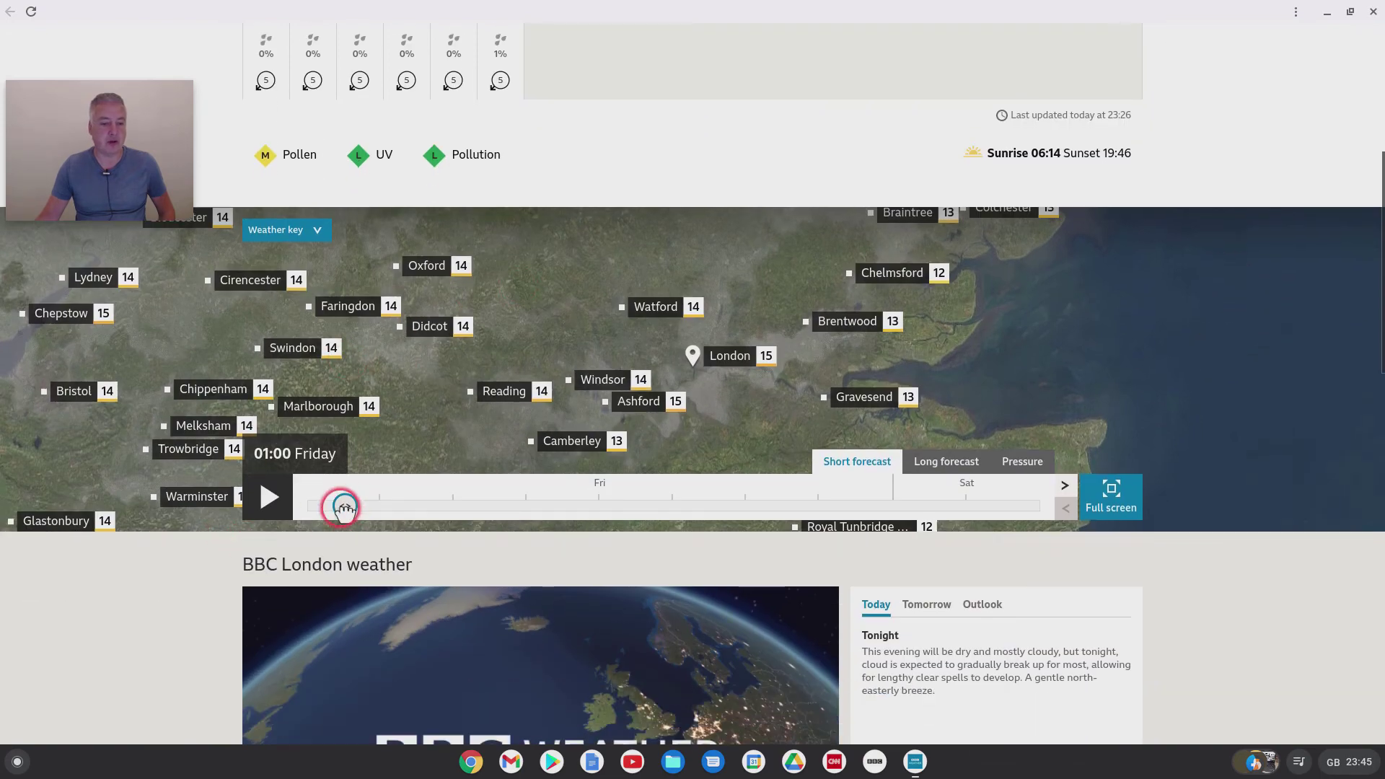
{"action": "mouse_move", "coordinate": [344, 507]}
{"action": "left_mouse_down"}
{"action": "mouse_move", "coordinate": [894, 488]}
{"action": "mouse_move", "coordinate": [348, 509]}
{"action": "left_mouse_up"}
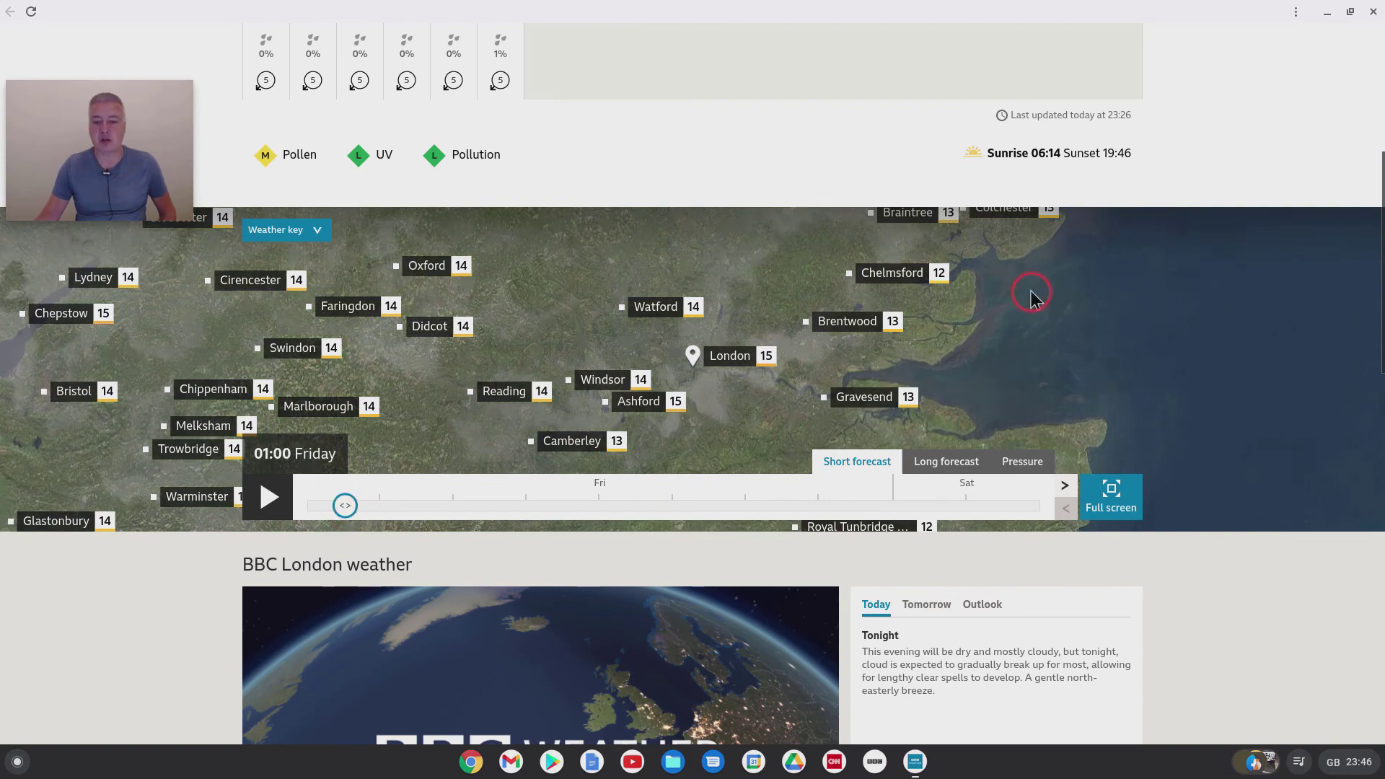
Scroll back to the top of the forecast and close the weather app window
{"action": "scroll", "coordinate": [1039, 299], "scroll_direction": "down", "scroll_amount": 4}
{"action": "scroll", "coordinate": [1125, 299], "scroll_direction": "up", "scroll_amount": 10}
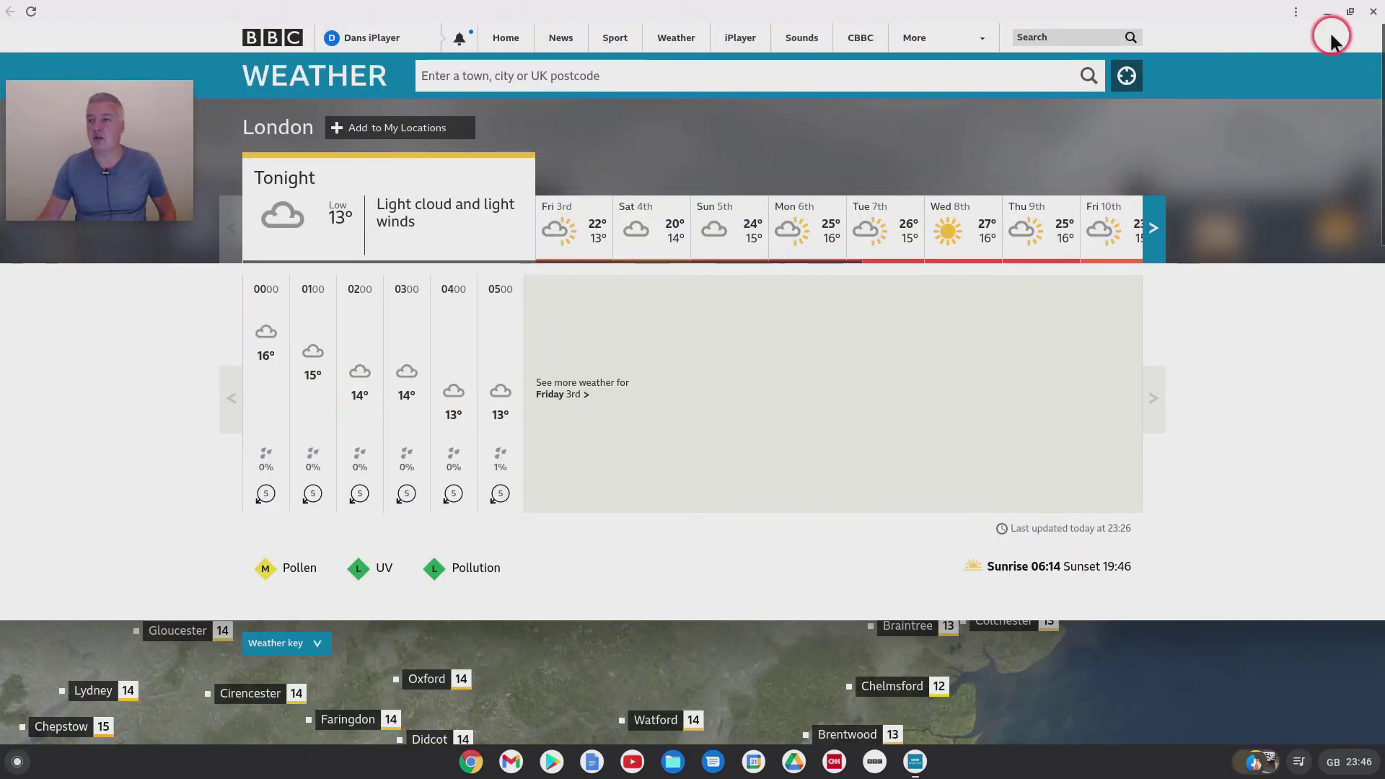
{"action": "key", "text": "alt+minus"}
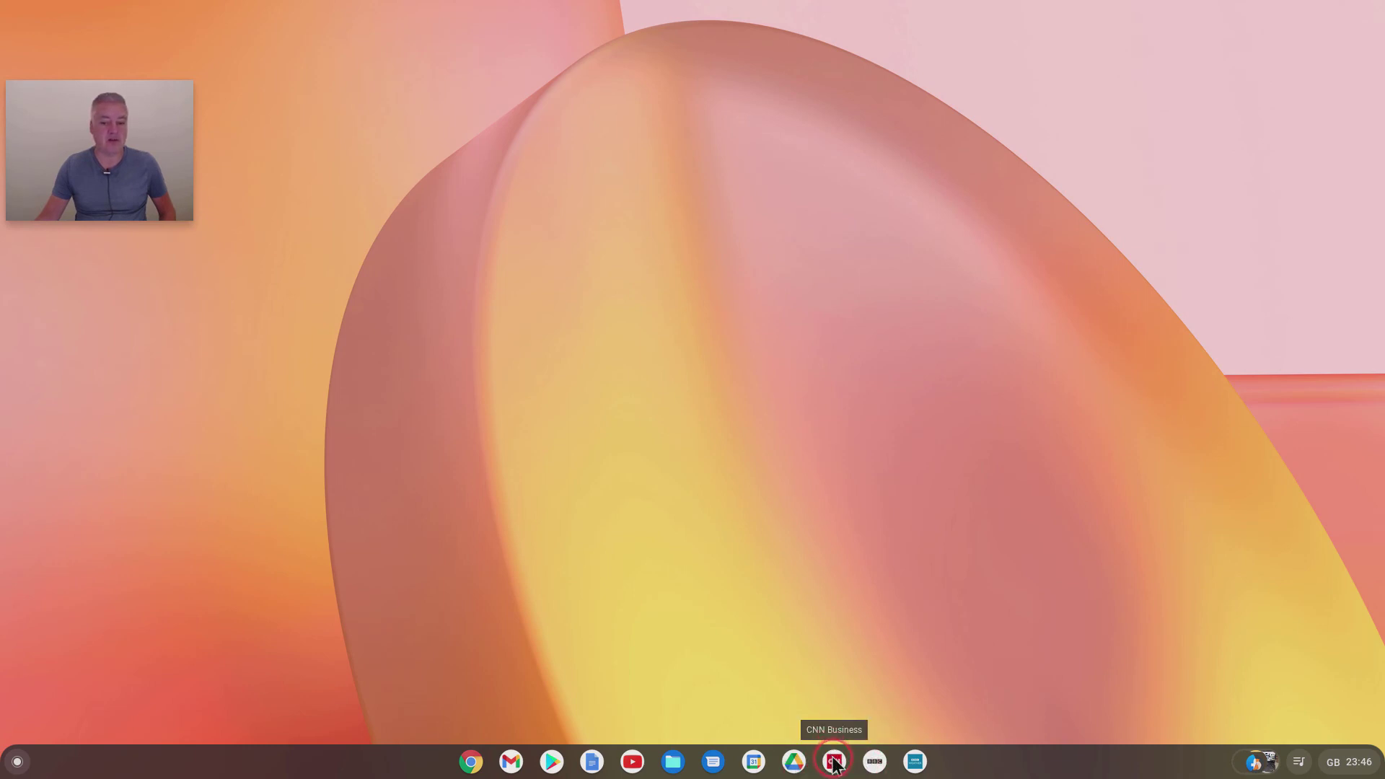
{"action": "left_click_drag", "start_coordinate": [189, 219], "coordinate": [674, 411]}
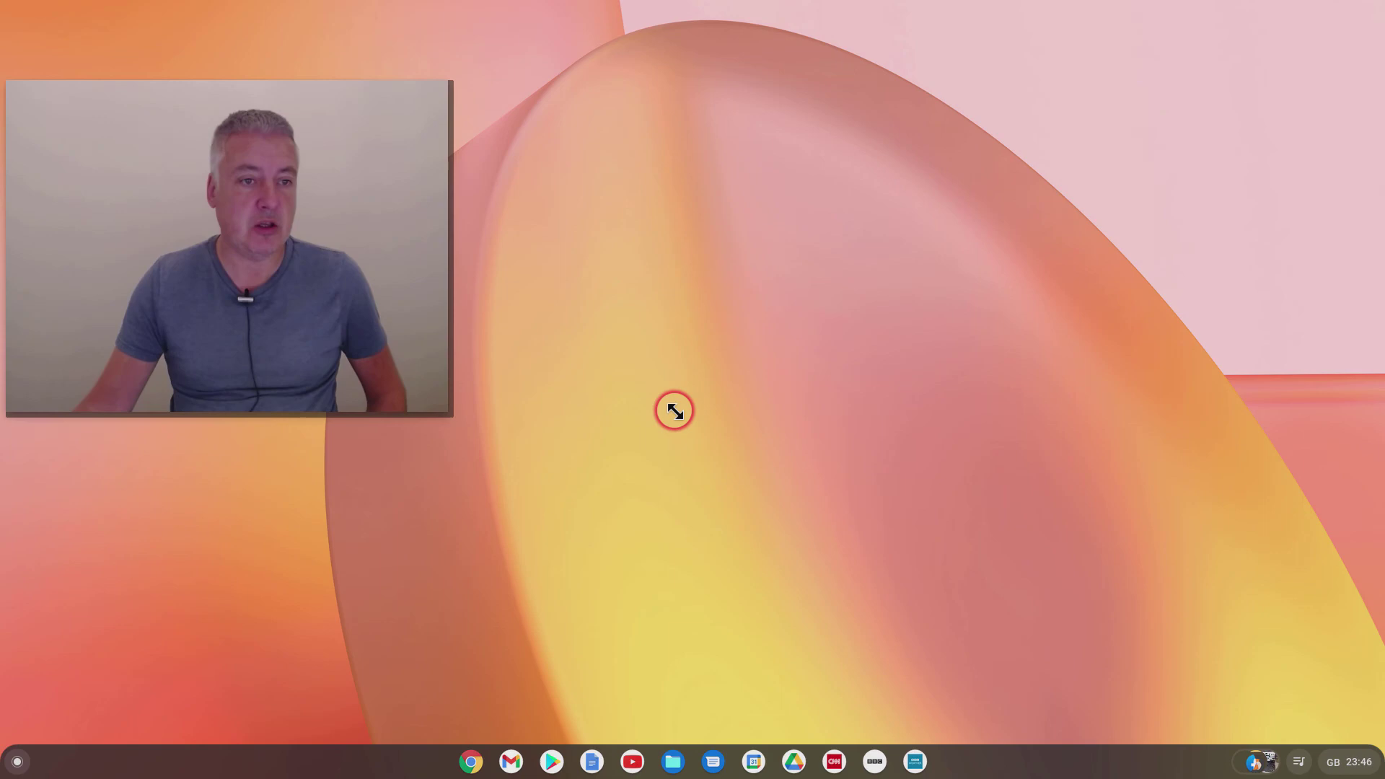
{"action": "left_click_drag", "start_coordinate": [296, 309], "coordinate": [688, 229]}
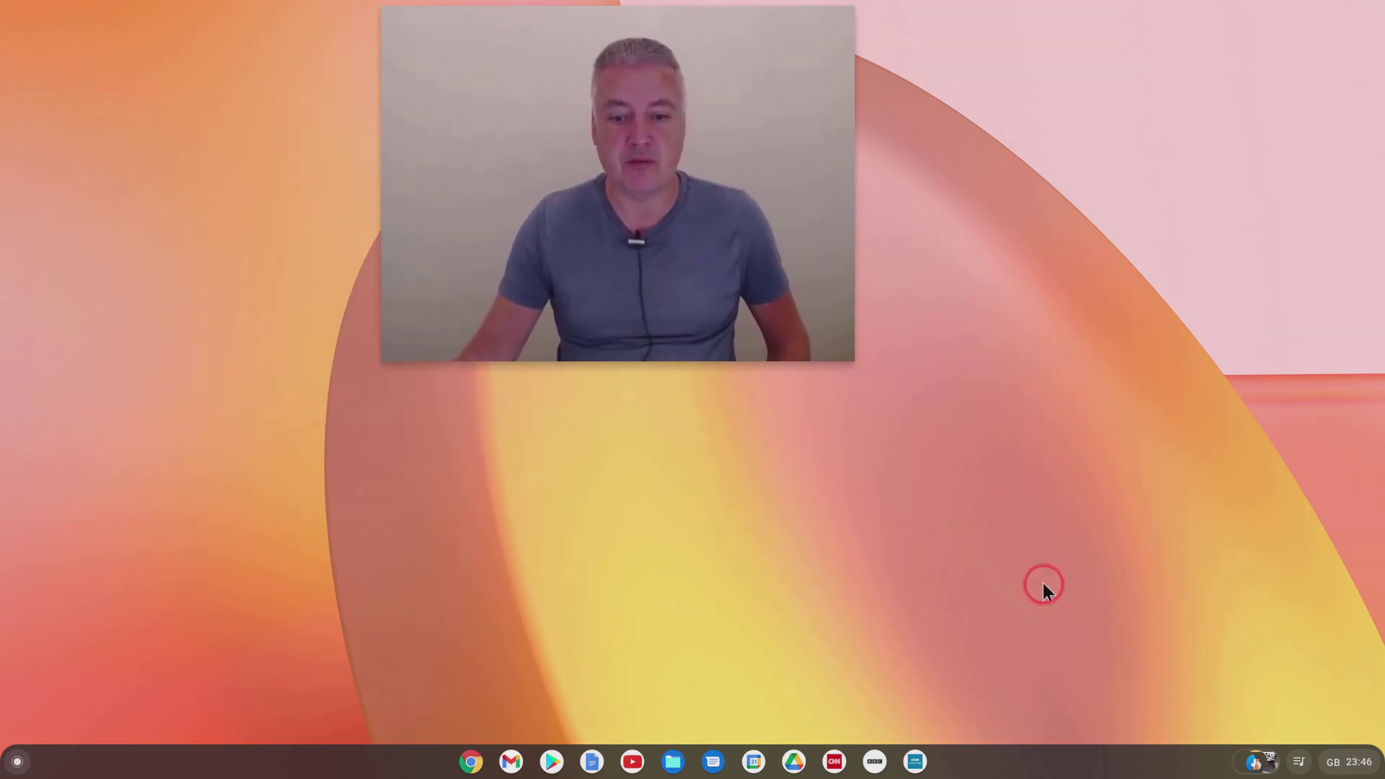
{"action": "left_click", "coordinate": [473, 758]}
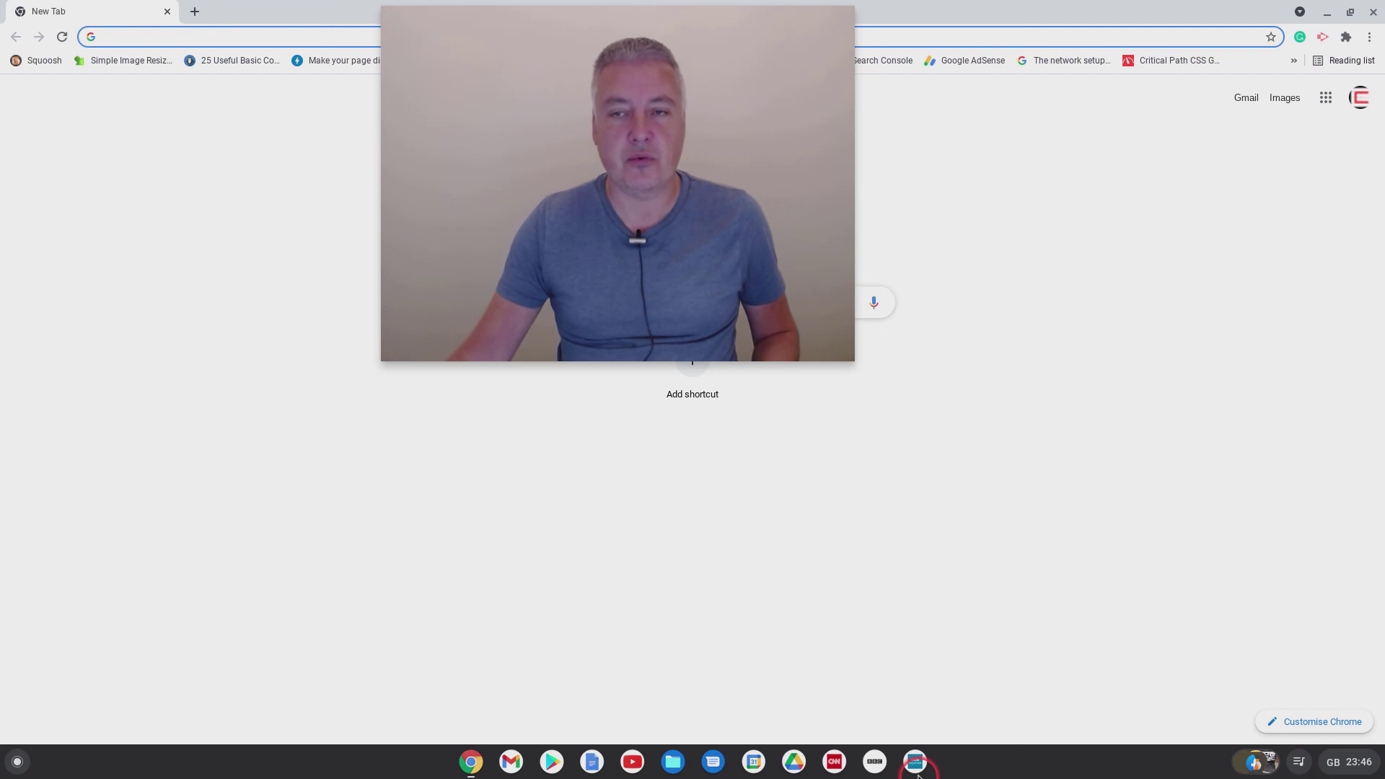
{"action": "left_click", "coordinate": [1374, 10]}
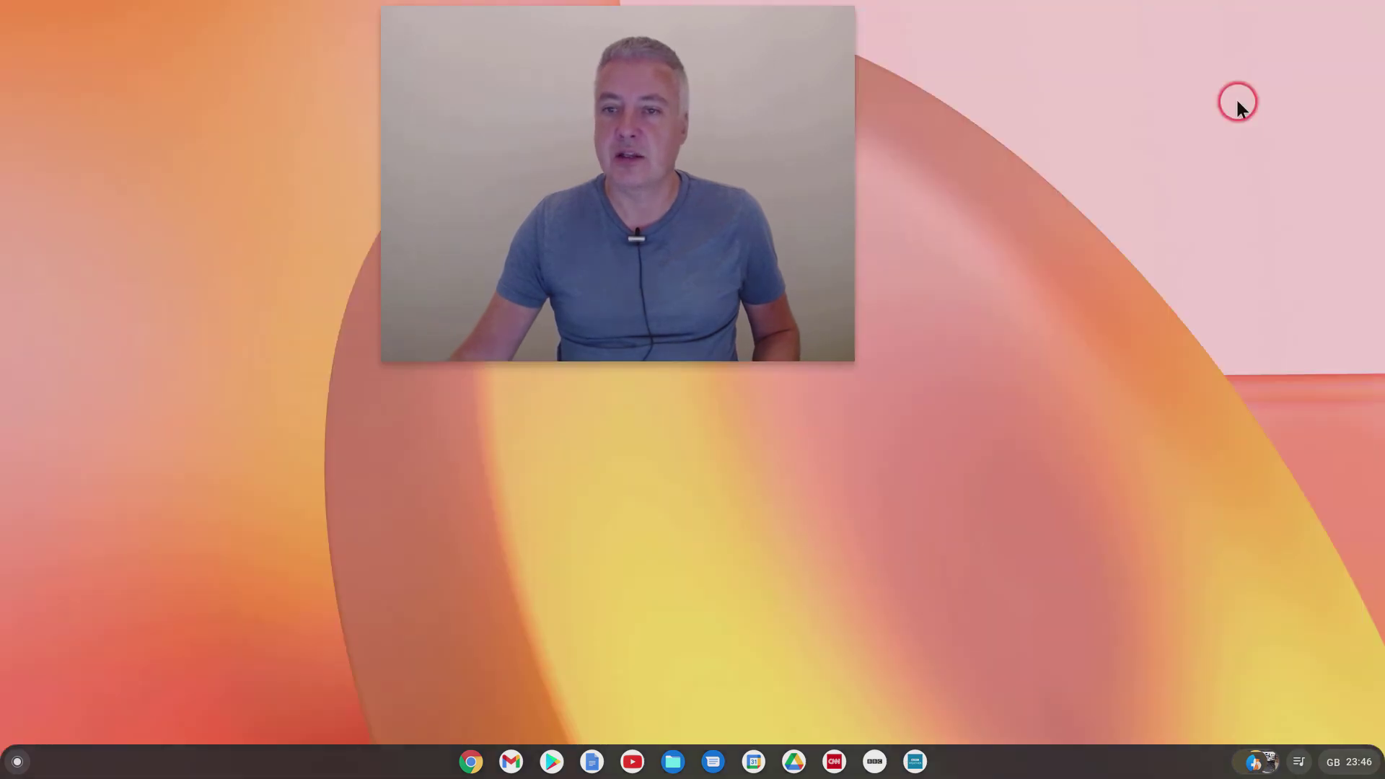